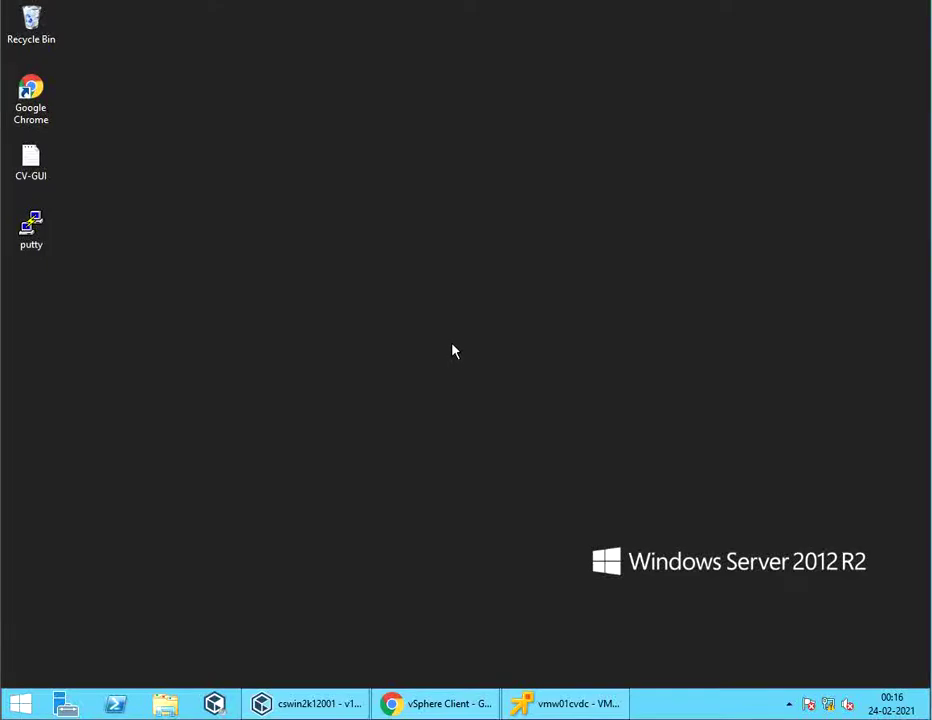
# - Bring the vSphere Client window back and switch to the vmesxi1.corpvault.net ESXi Host Client tab
pyautogui.click(440, 703)
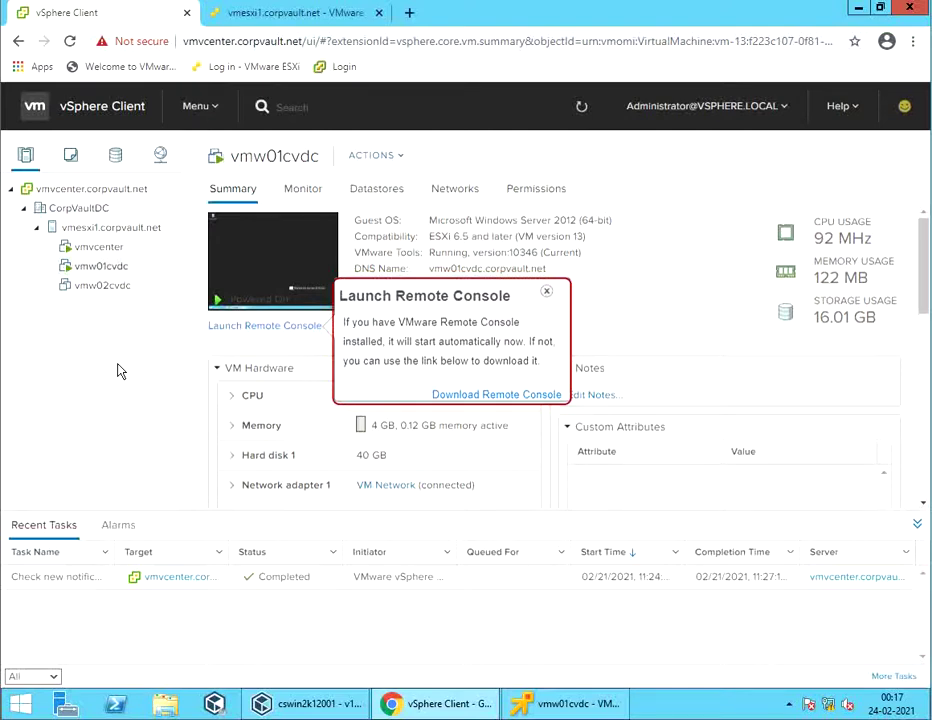
pyautogui.click(240, 20)
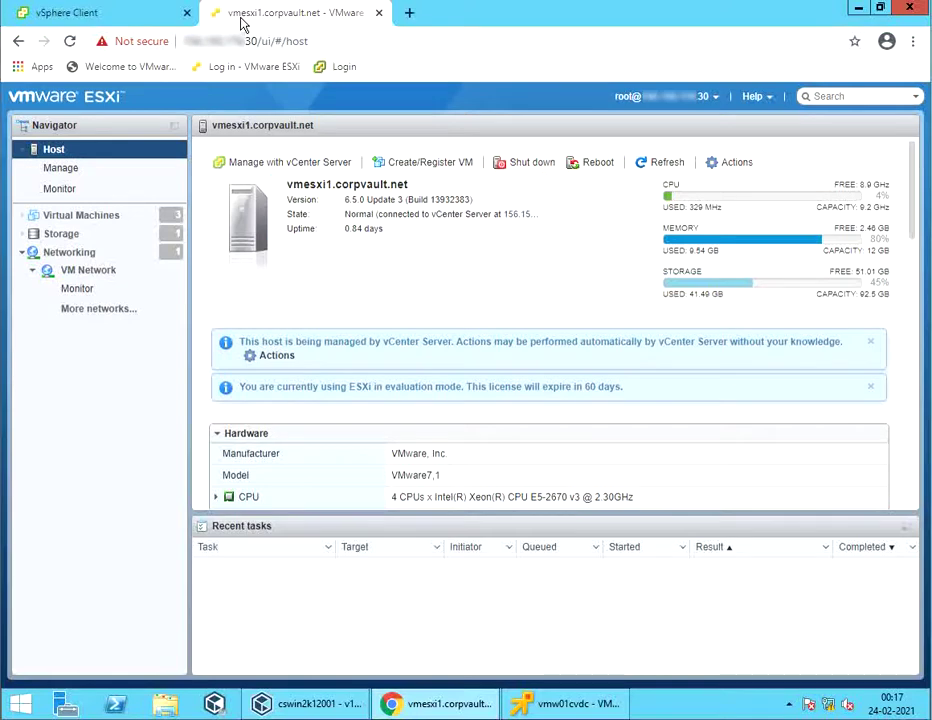
# - Browse the host's Storage and Networking views, ending on the list of vmvcenter, vmw01cvdc and vmw02cvdc
pyautogui.click(94, 222)
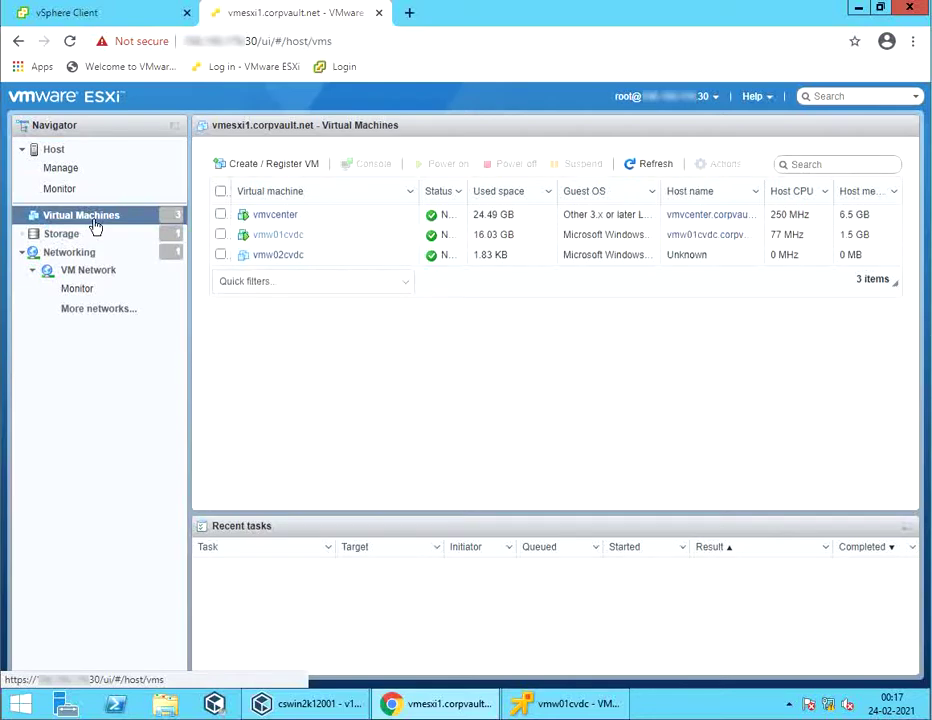
pyautogui.click(89, 237)
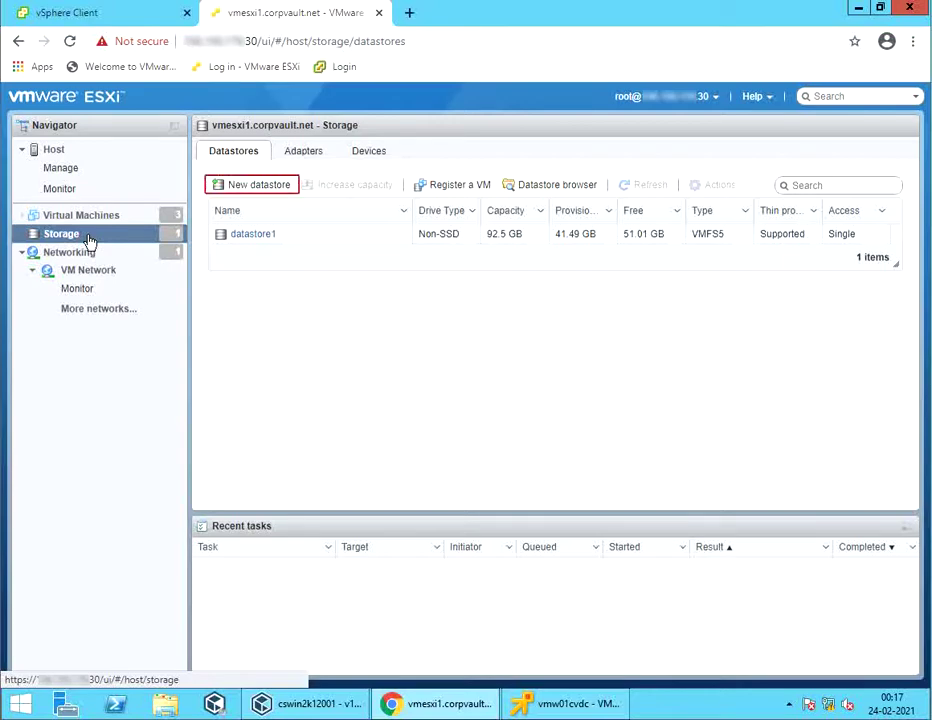
pyautogui.click(92, 256)
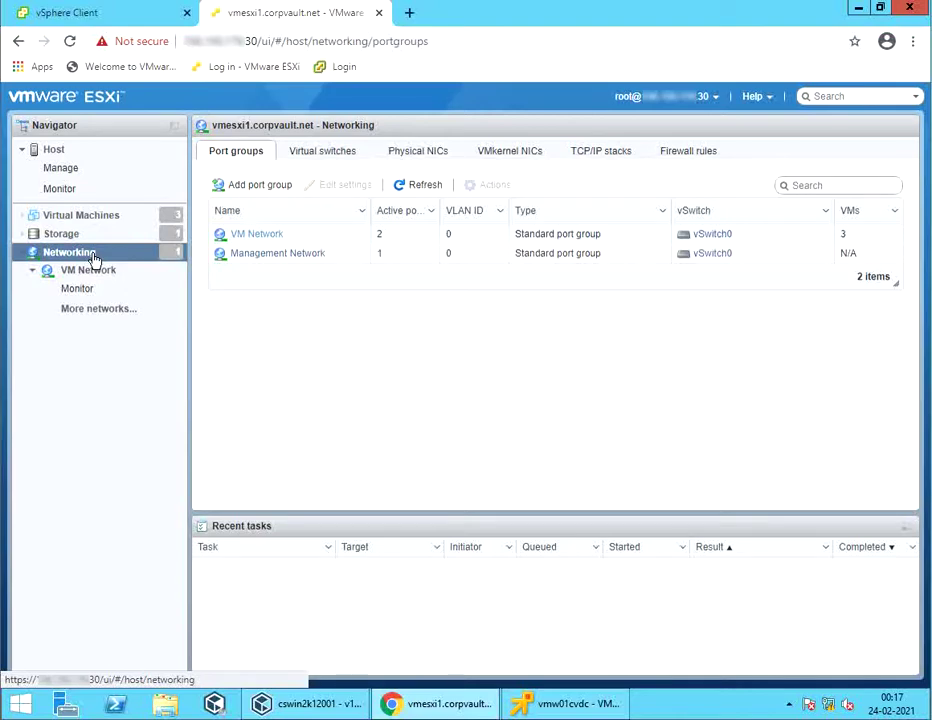
pyautogui.click(108, 216)
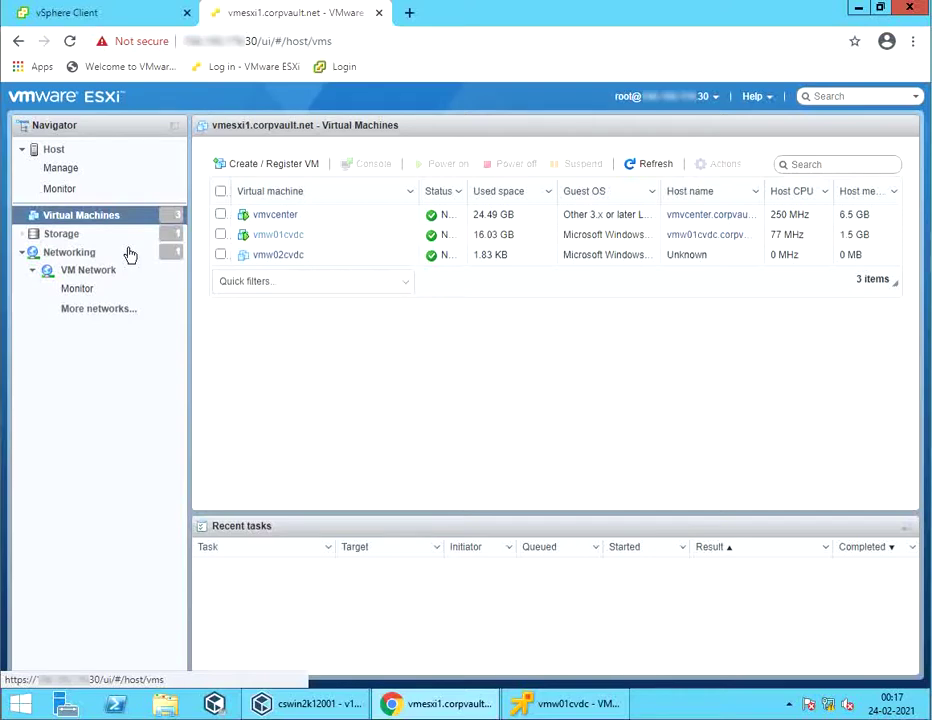
# - Open vmw02cvdc's advanced configuration parameters under VM Options in Edit settings
pyautogui.rightClick(279, 262)
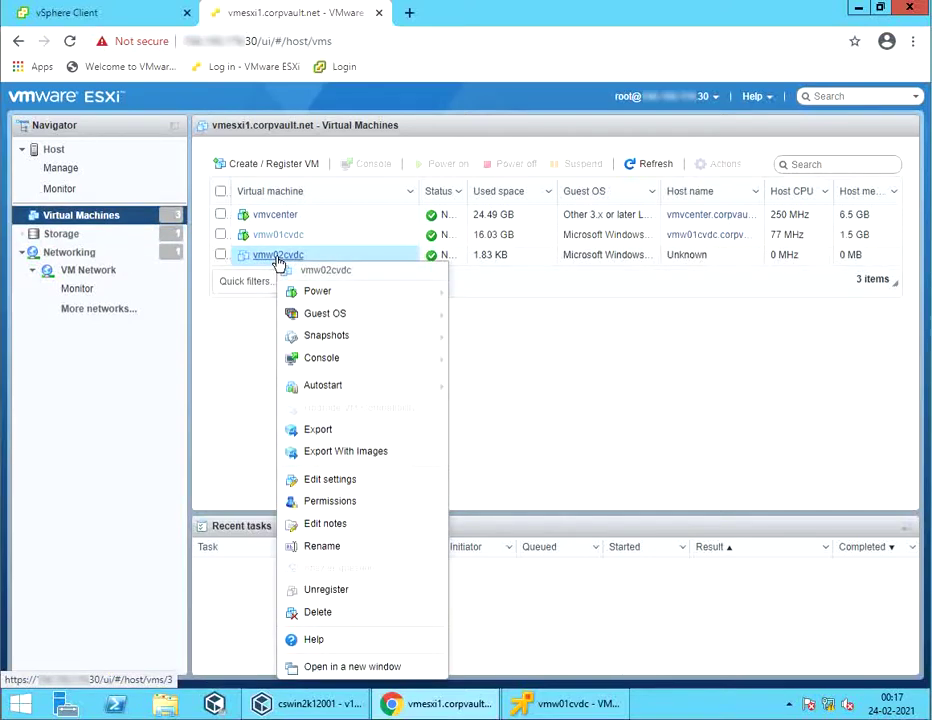
pyautogui.click(305, 482)
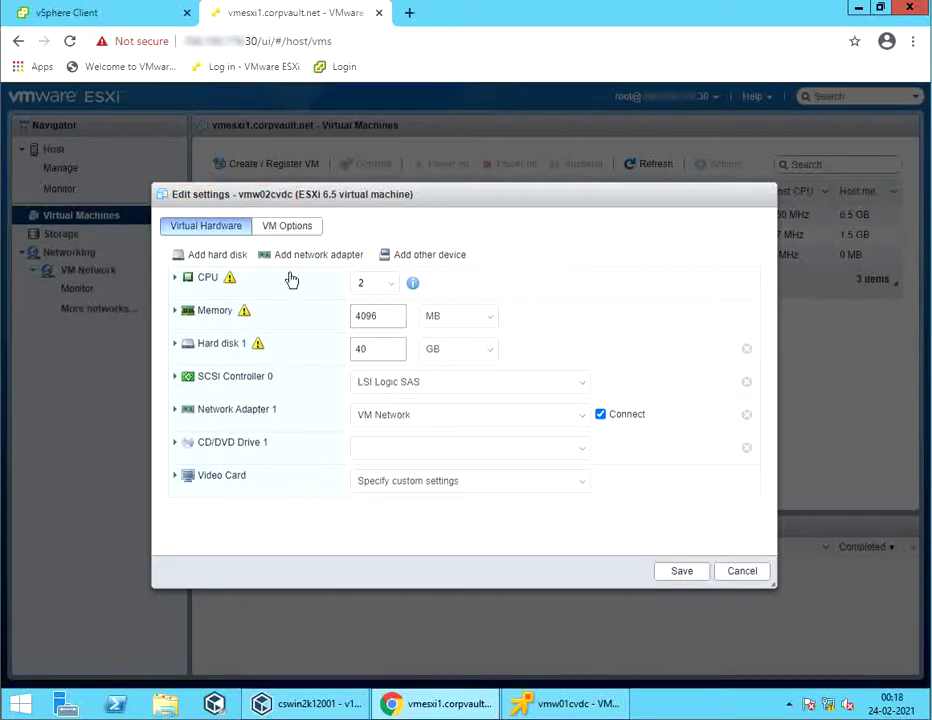
pyautogui.click(284, 229)
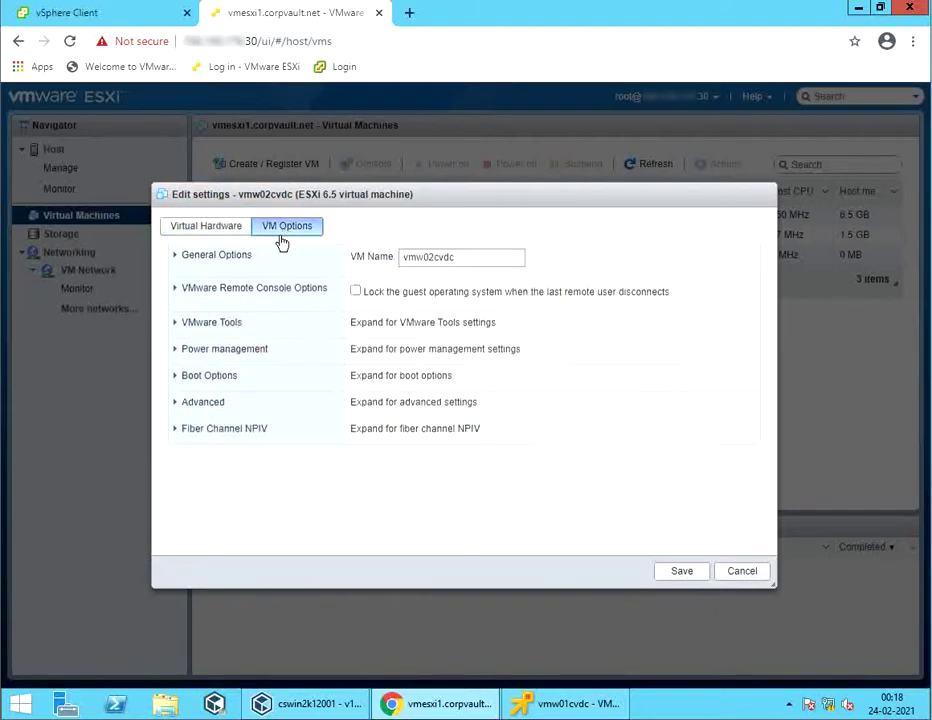
pyautogui.click(178, 403)
pyautogui.scroll(-1, 177, 406)
pyautogui.scroll(-1, 178, 406)
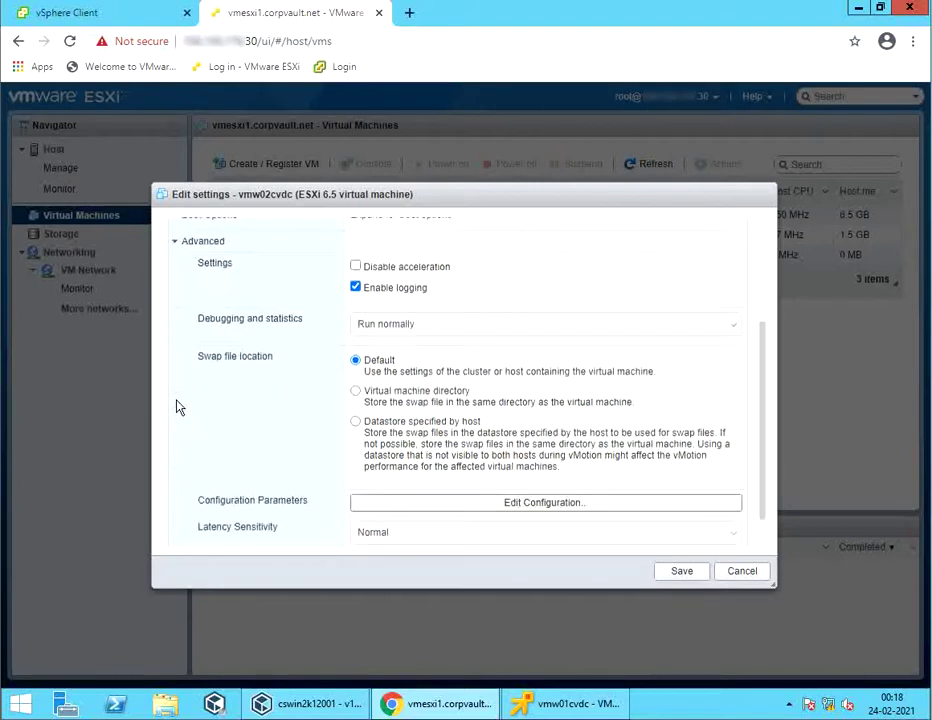
pyautogui.click(377, 505)
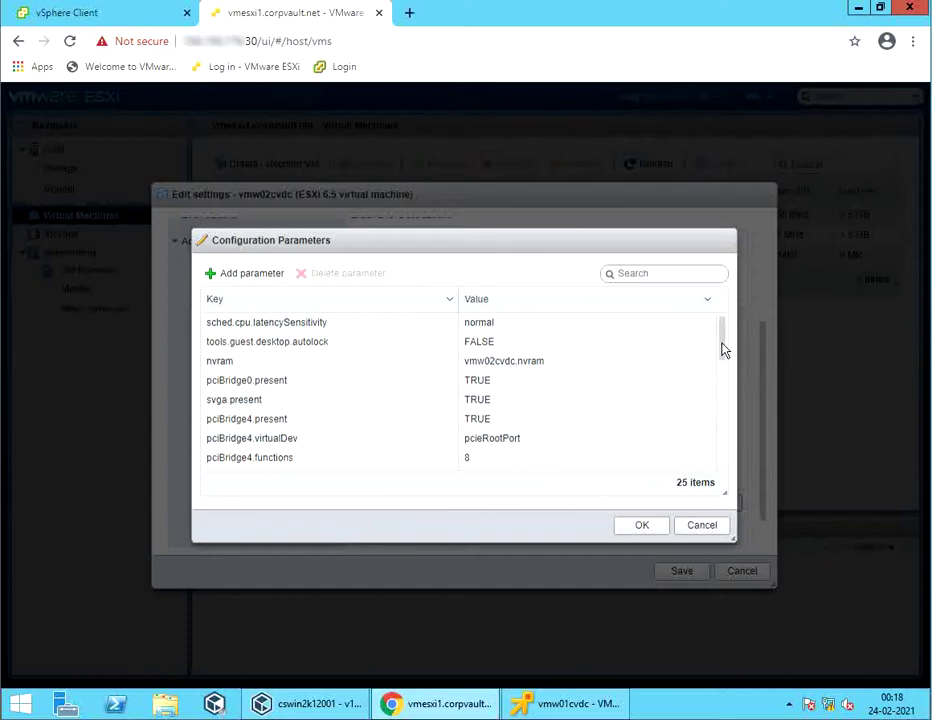
# - Confirm ctkEnabled is TRUE, then cancel out of both dialogs without changes
pyautogui.moveTo(722, 347); pyautogui.dragTo(722, 431)
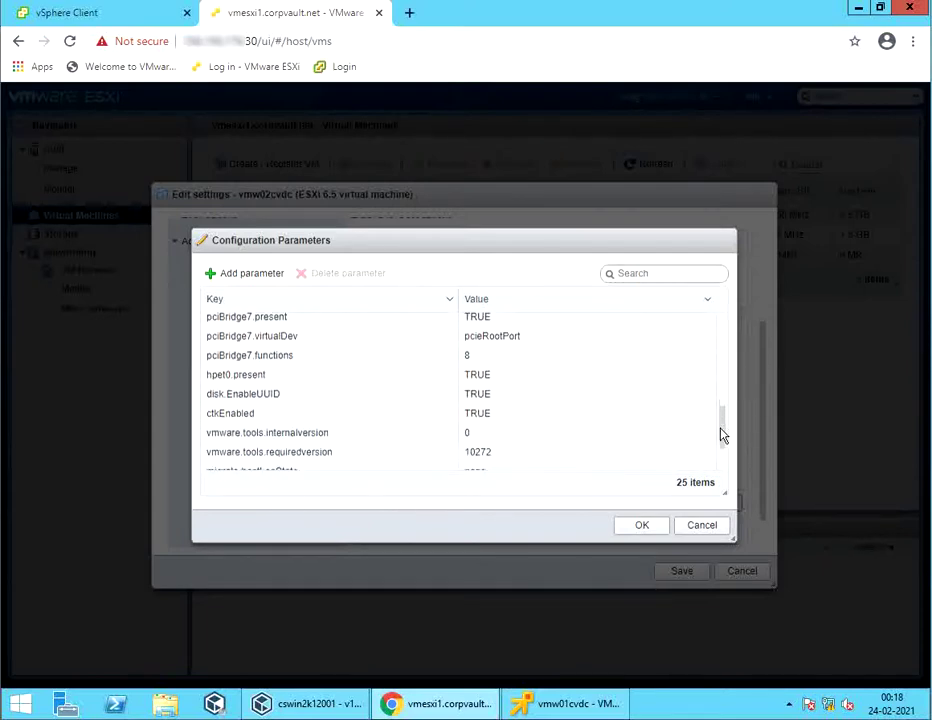
pyautogui.click(415, 418)
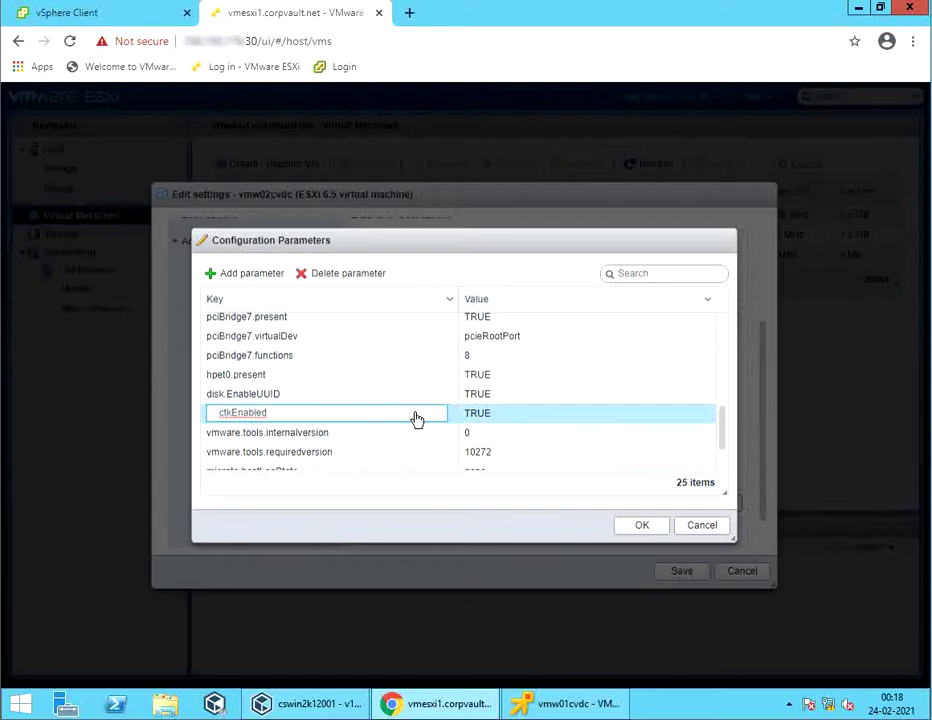
pyautogui.click(507, 422)
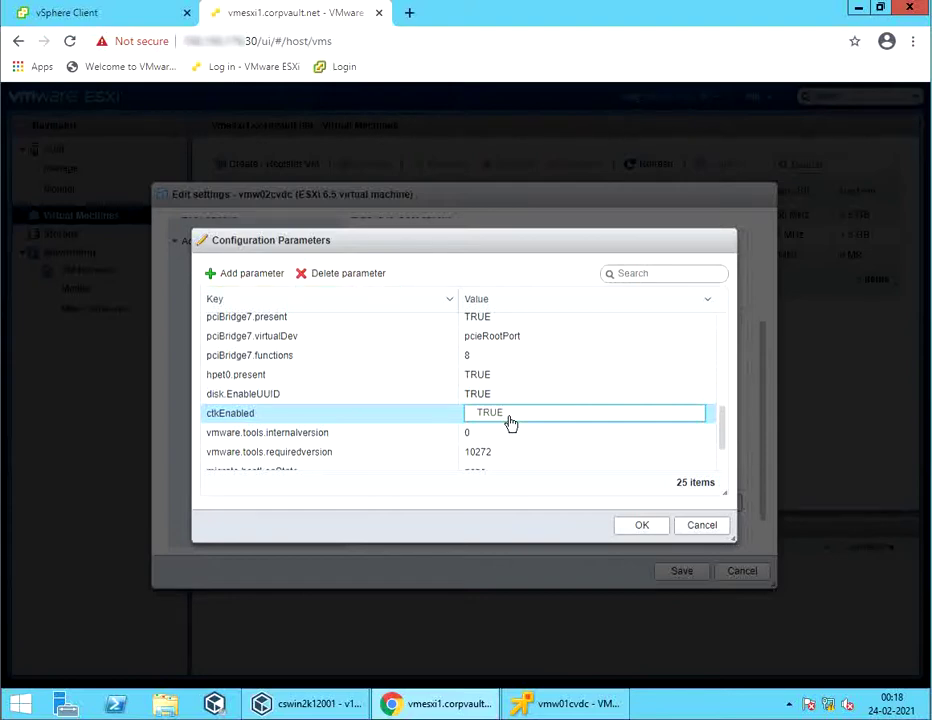
pyautogui.click(700, 527)
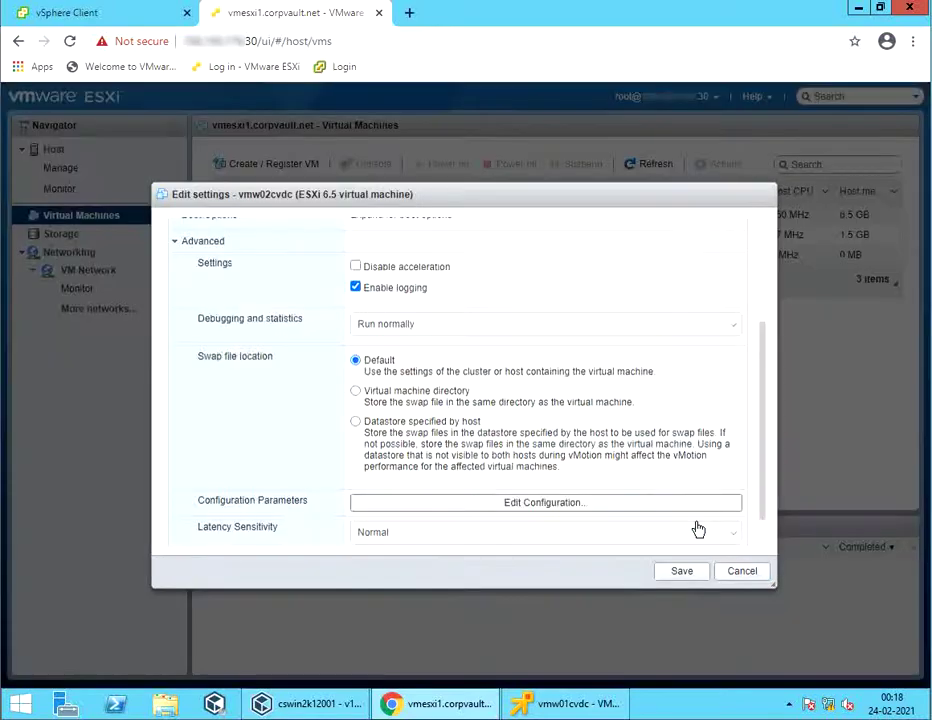
pyautogui.click(735, 574)
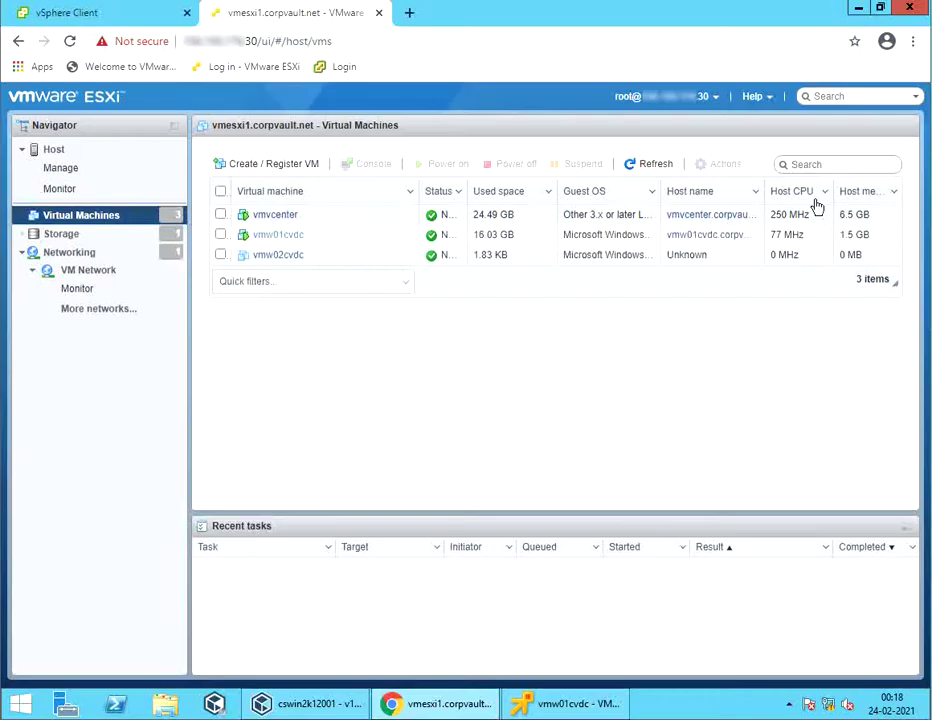
# - Minimize the browser and begin a new Windows client under CommCell Console's Client Computers
pyautogui.click(857, 8)
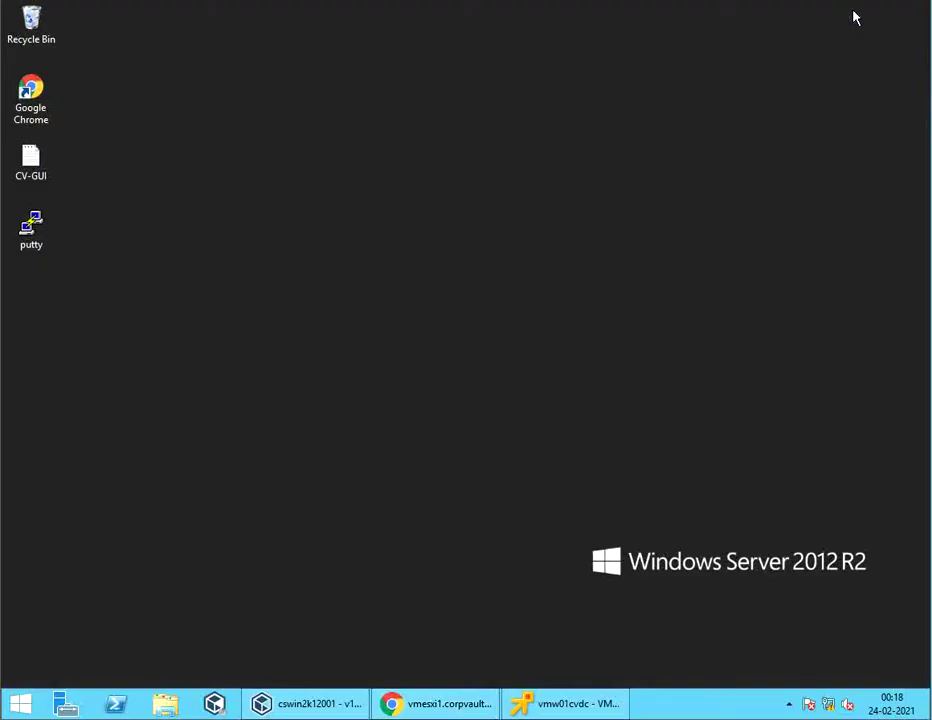
pyautogui.click(318, 704)
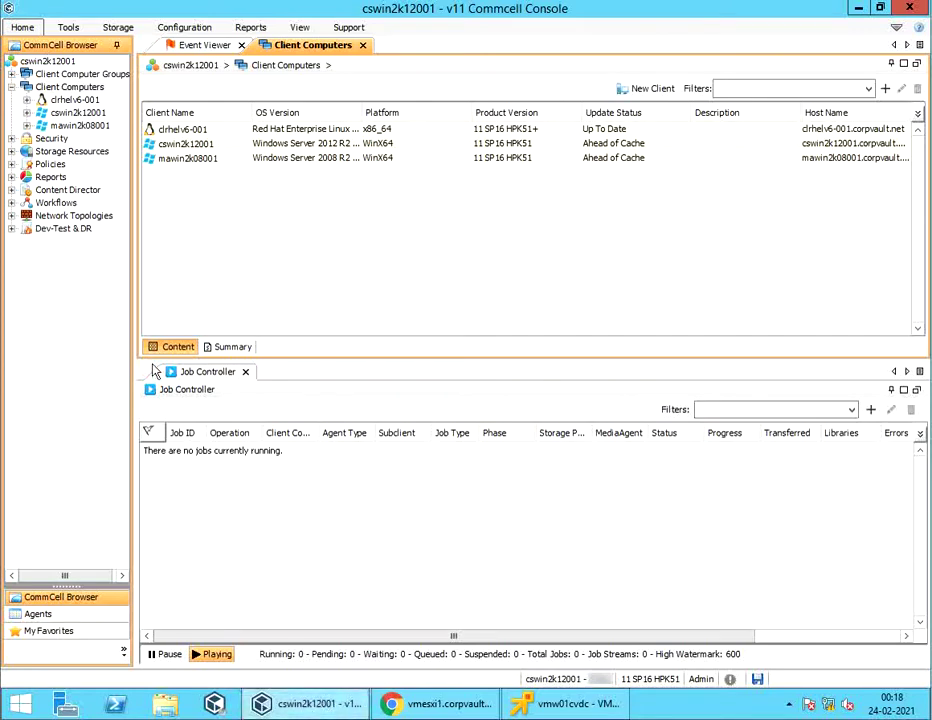
pyautogui.click(72, 90)
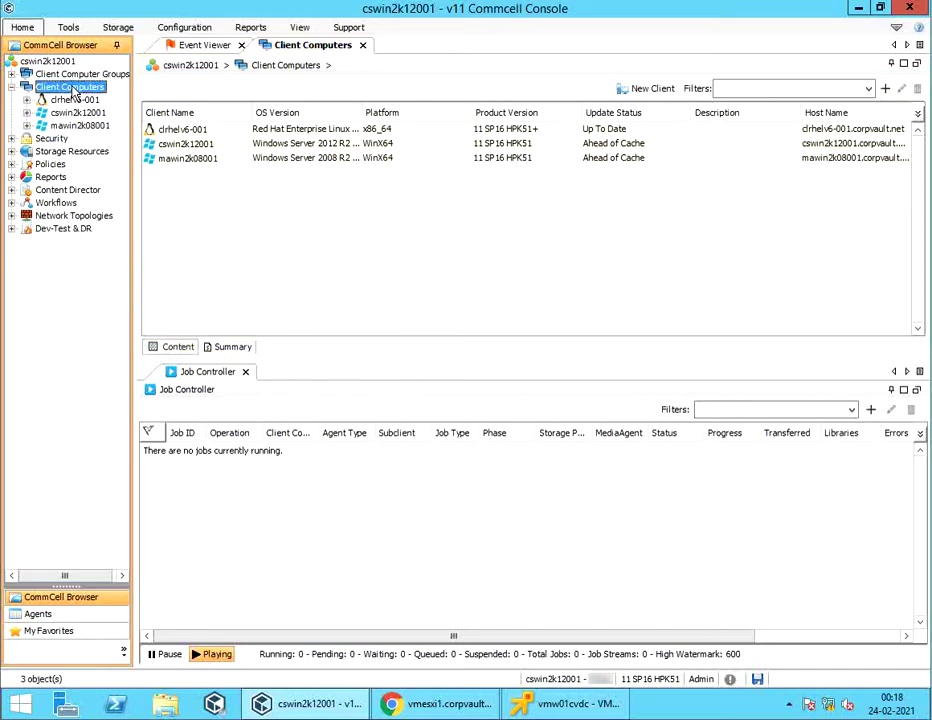
pyautogui.rightClick(73, 92)
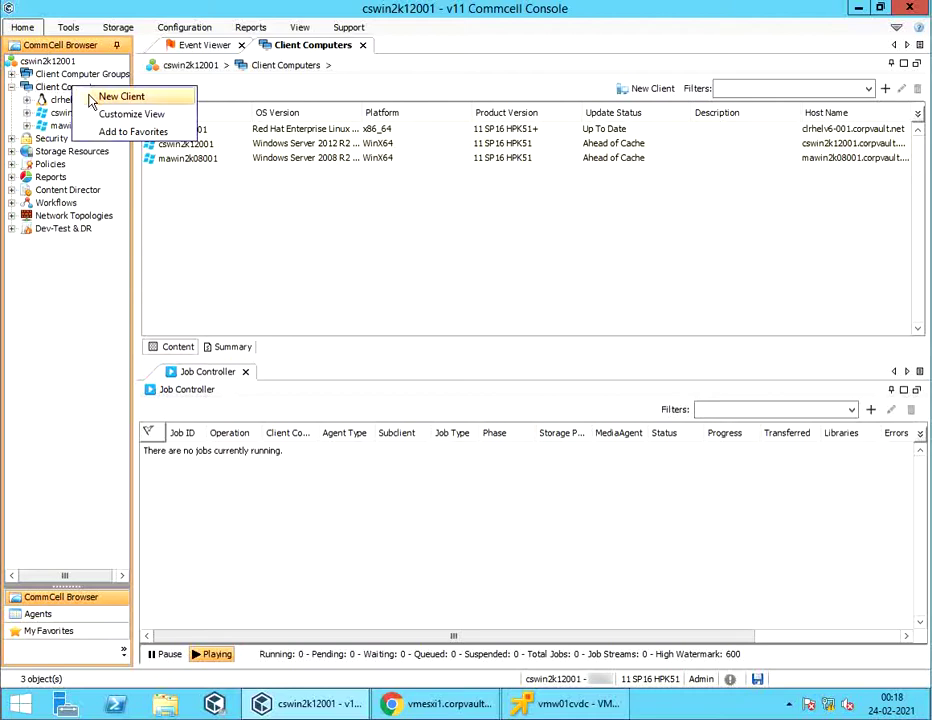
pyautogui.click(100, 96)
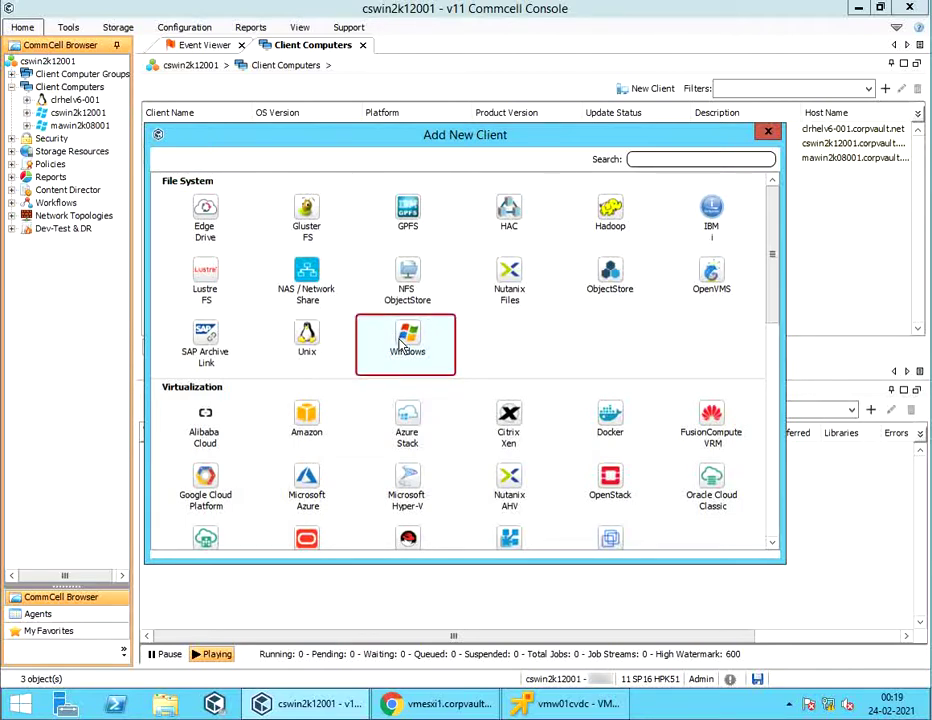
pyautogui.click(405, 340)
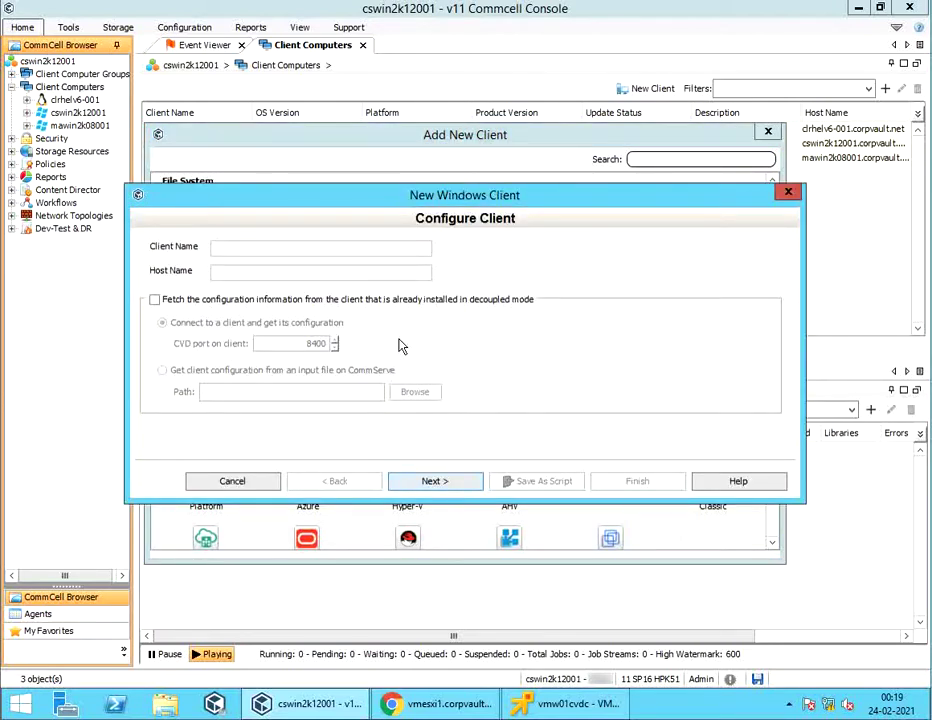
# - Name the client vmw01cvdc with host name vmw01cvdc.corpvault.net and finish the wizard
pyautogui.write('vmw01cvdc')
pyautogui.moveTo(266, 250); pyautogui.dragTo(187, 251)
pyautogui.hotkey('ctrl', 'c')
pyautogui.click(221, 274)
pyautogui.hotkey('ctrl', 'v')
pyautogui.write('.')
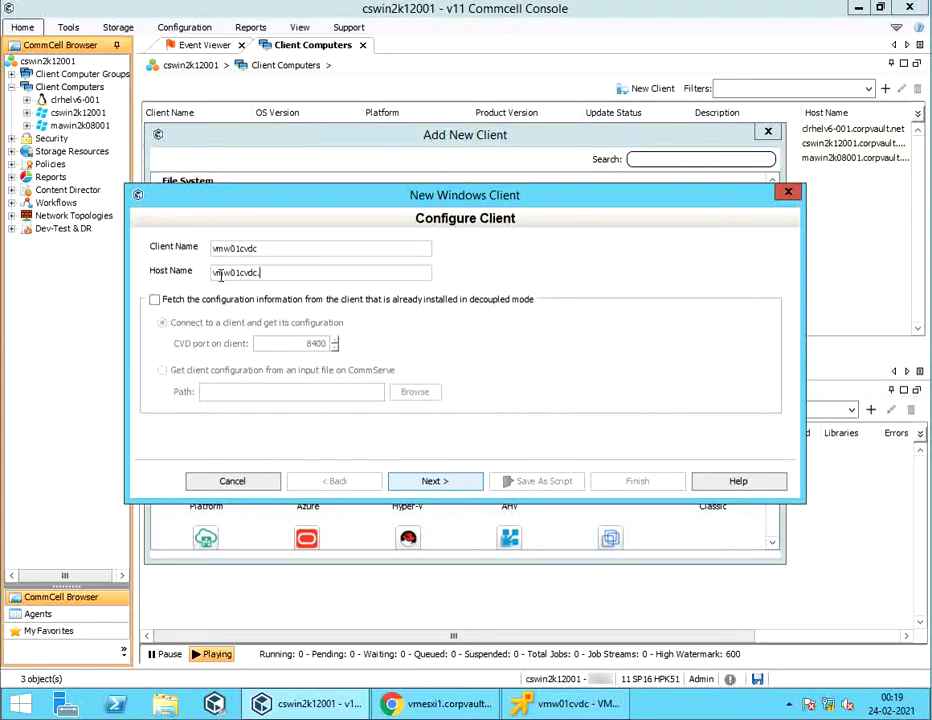
pyautogui.write('corpvault.net')
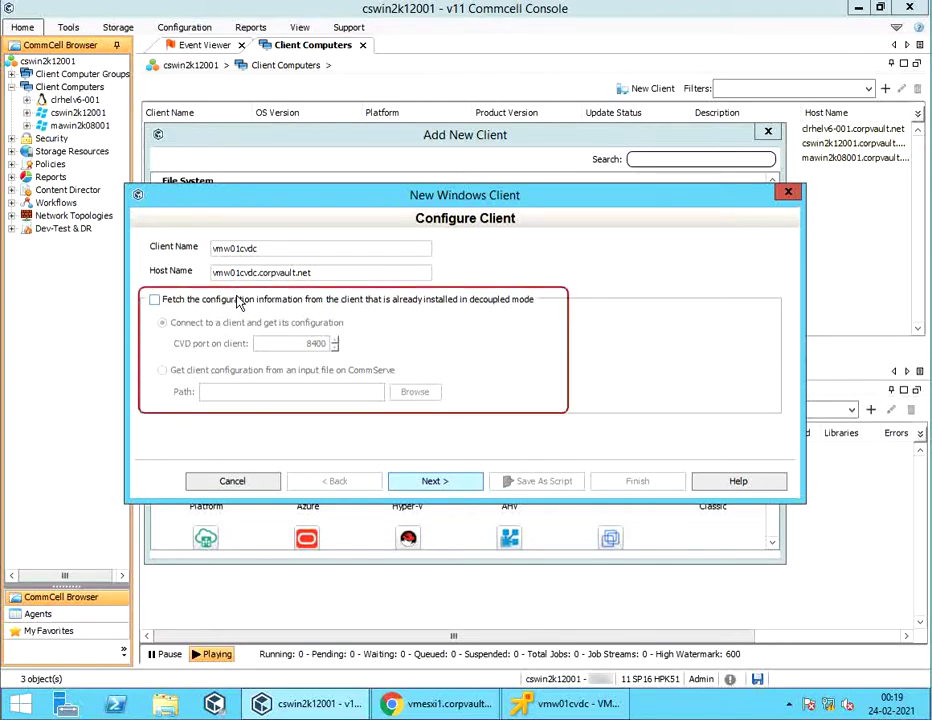
pyautogui.click(407, 484)
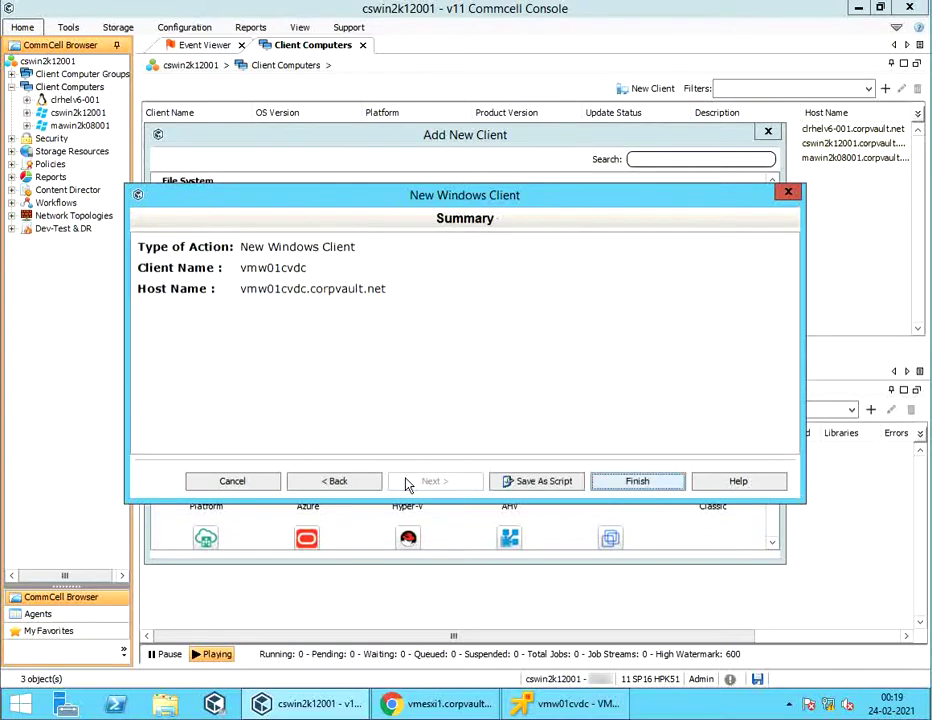
pyautogui.click(636, 482)
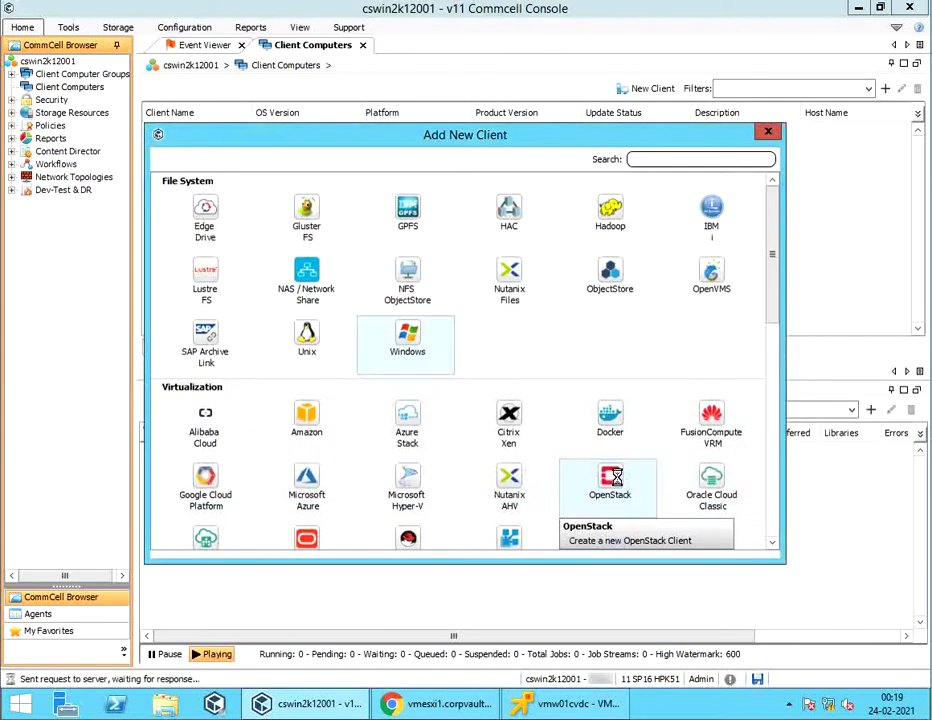
# - Dismiss the add-client dialog and start Install Software on client vmw01cvdc
pyautogui.click(767, 133)
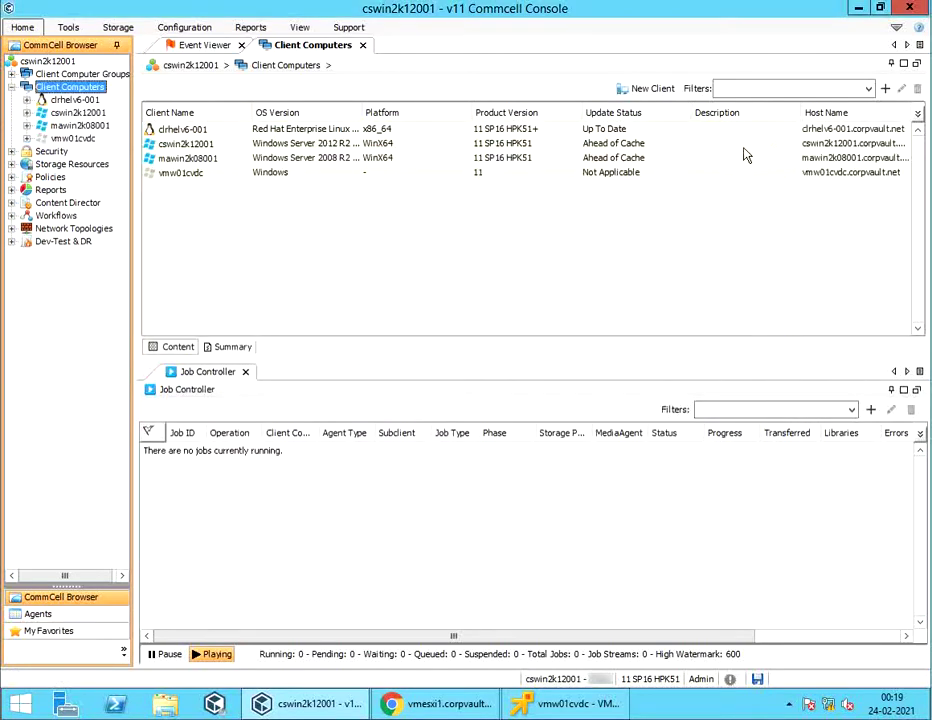
pyautogui.click(211, 175)
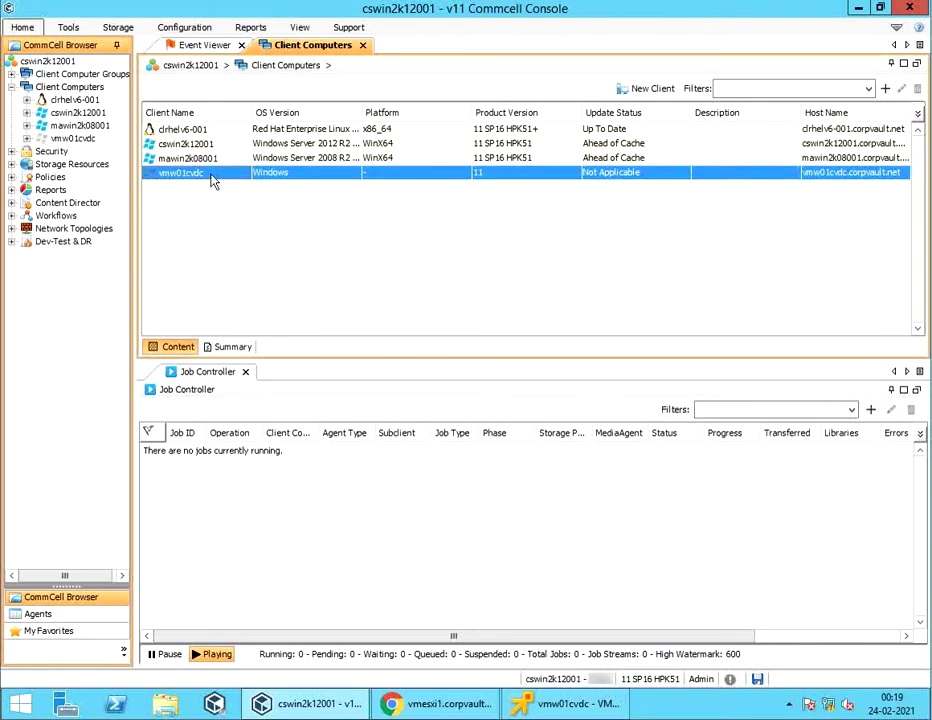
pyautogui.rightClick(212, 180)
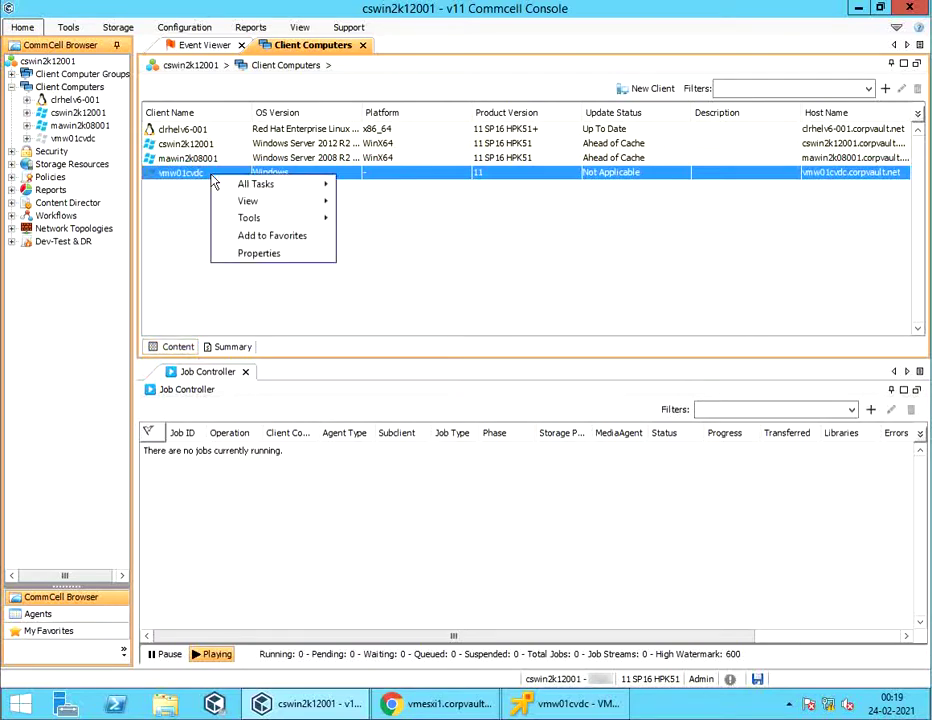
pyautogui.moveTo(230, 189)
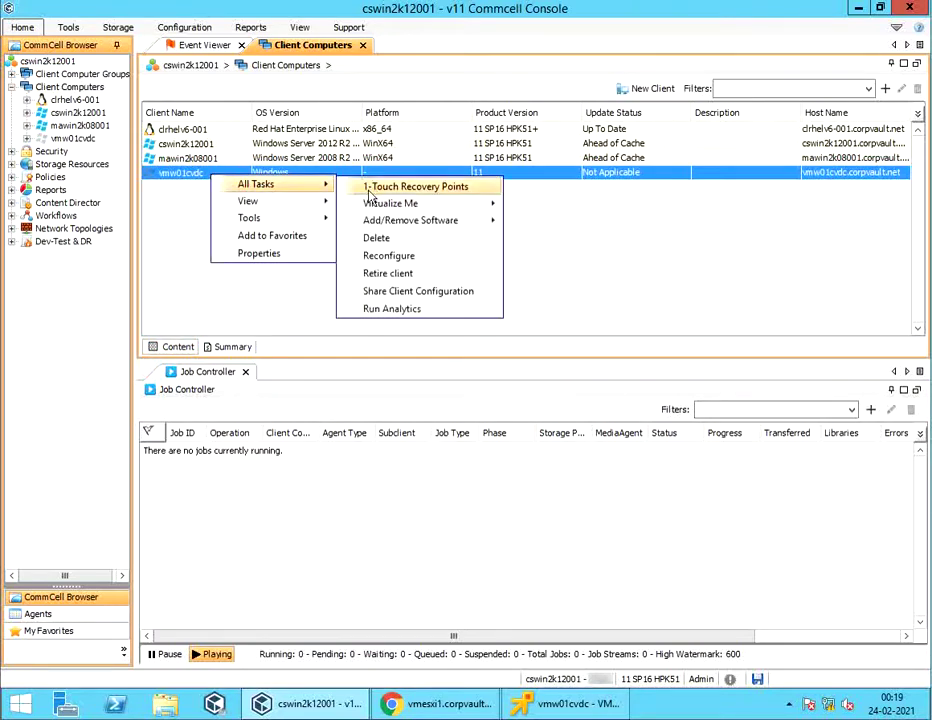
pyautogui.moveTo(354, 224)
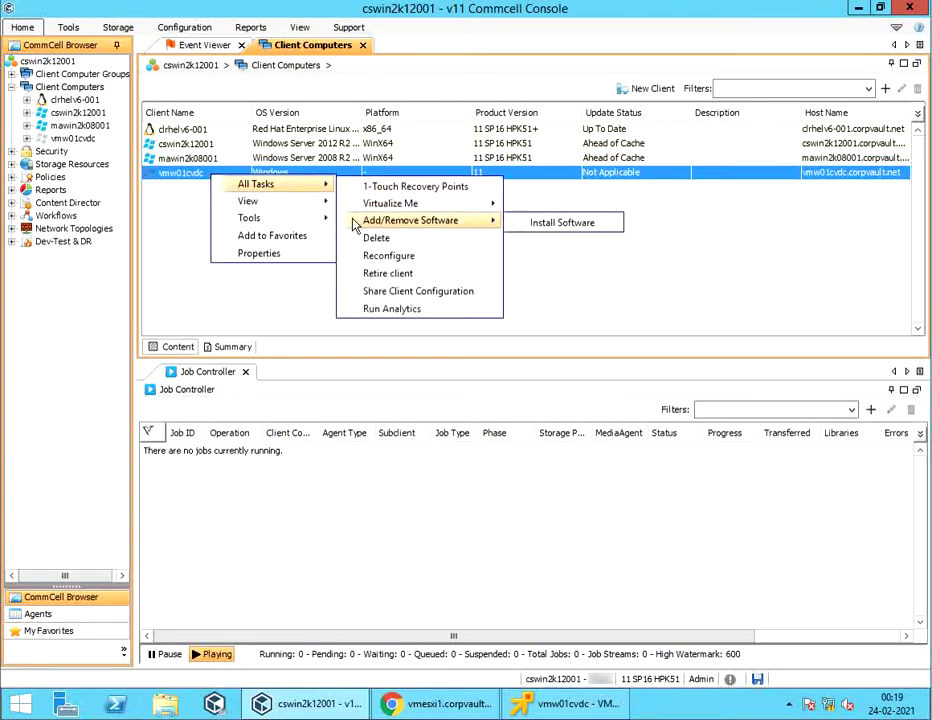
pyautogui.click(514, 228)
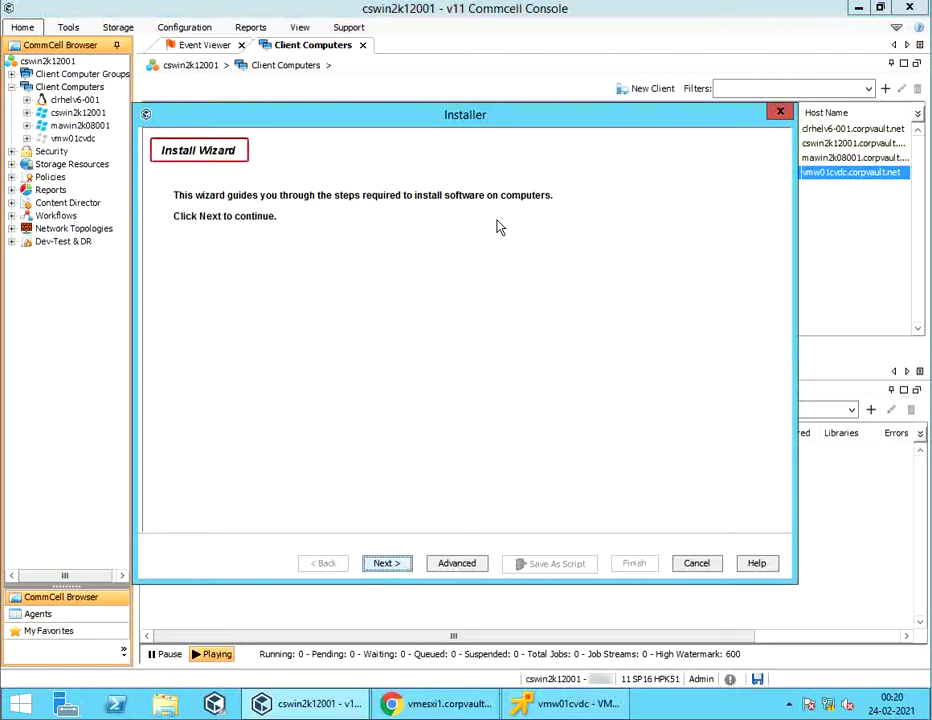
pyautogui.click(388, 564)
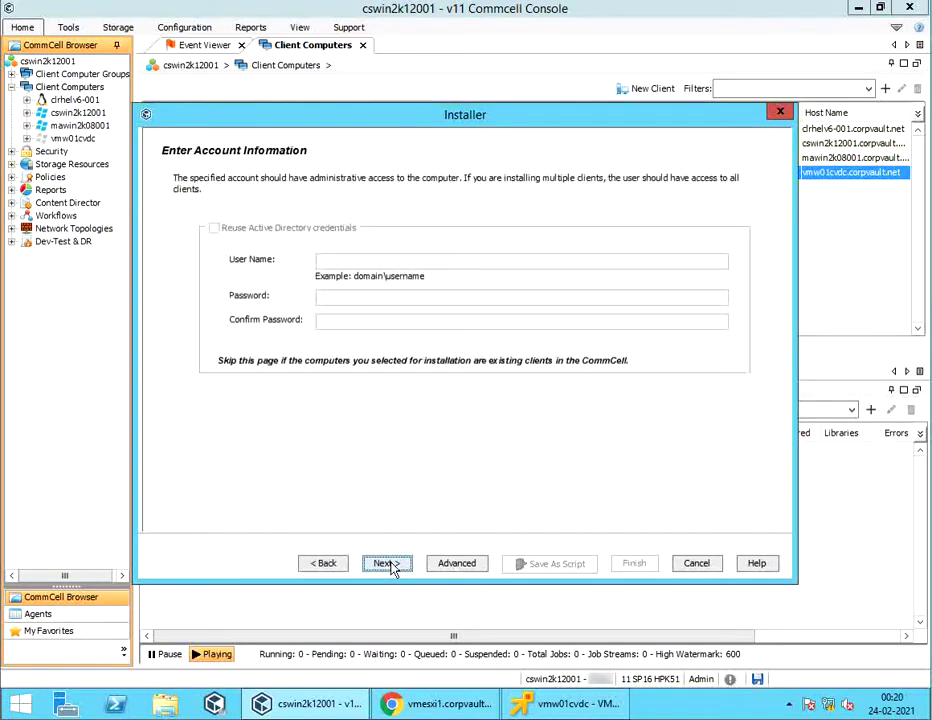
# - Enter the vmw01cvdc\administrator account and its password, confirmed twice
pyautogui.click(370, 264)
pyautogui.write('vmw01cvdc\\administrator')
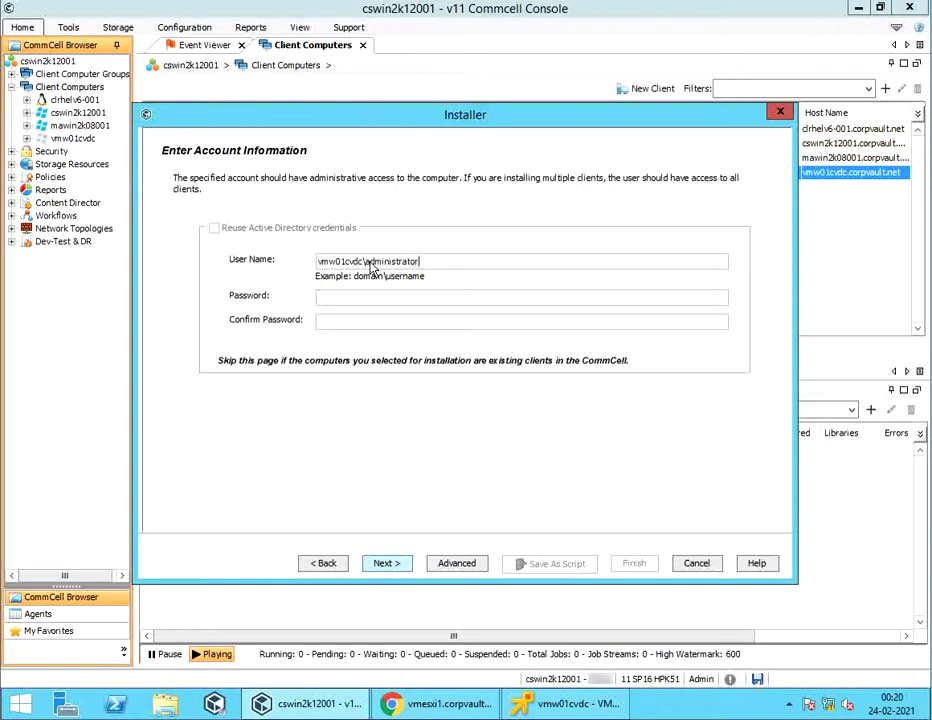
pyautogui.press('Tab')
pyautogui.write('••••••••••••')
pyautogui.press('Tab')
pyautogui.write('••••••••••••')
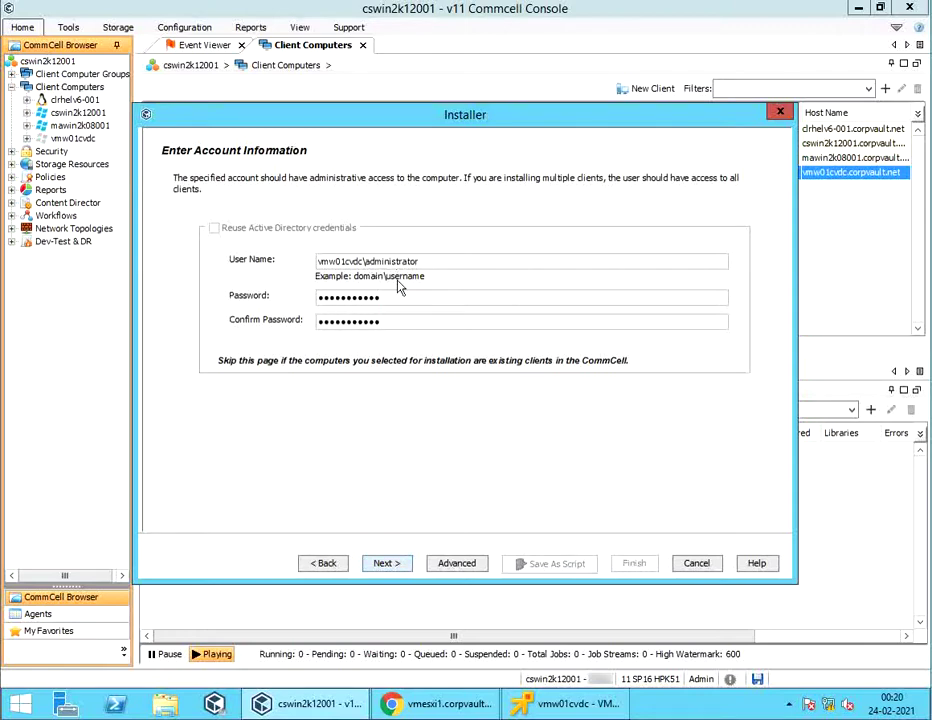
pyautogui.click(388, 564)
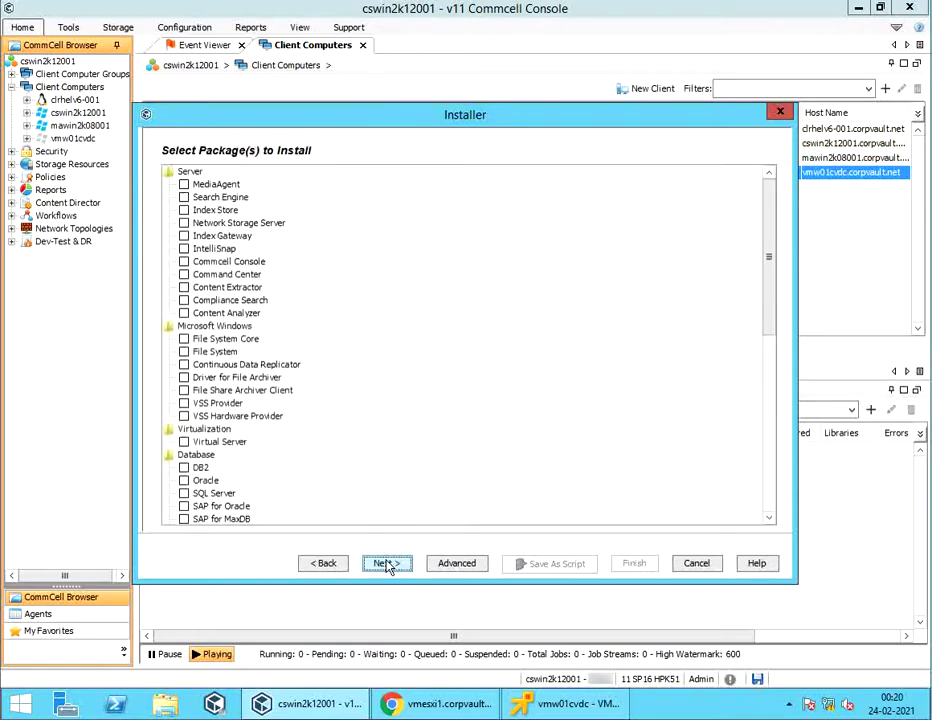
# - Select Virtual Server, File System Core and File System packages, keep default settings, and launch the job
pyautogui.click(184, 442)
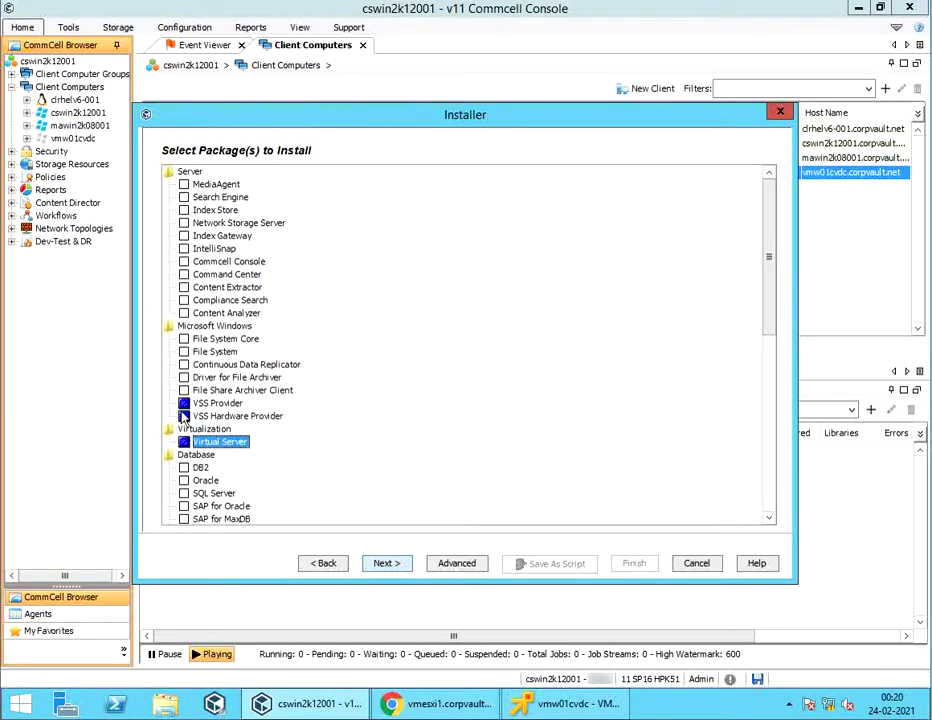
pyautogui.click(184, 339)
pyautogui.click(184, 352)
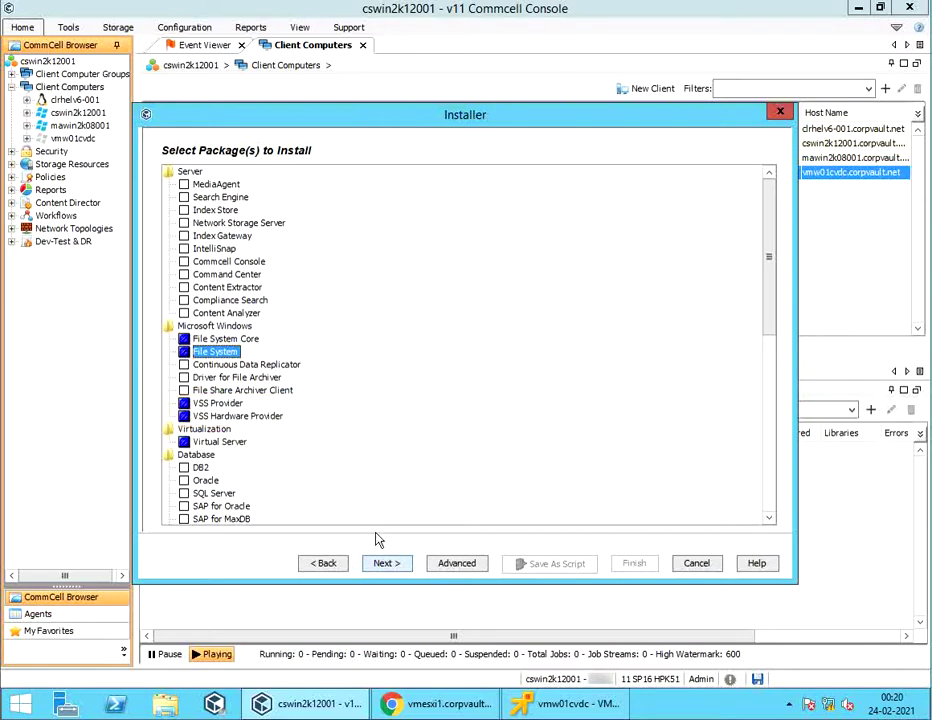
pyautogui.click(389, 564)
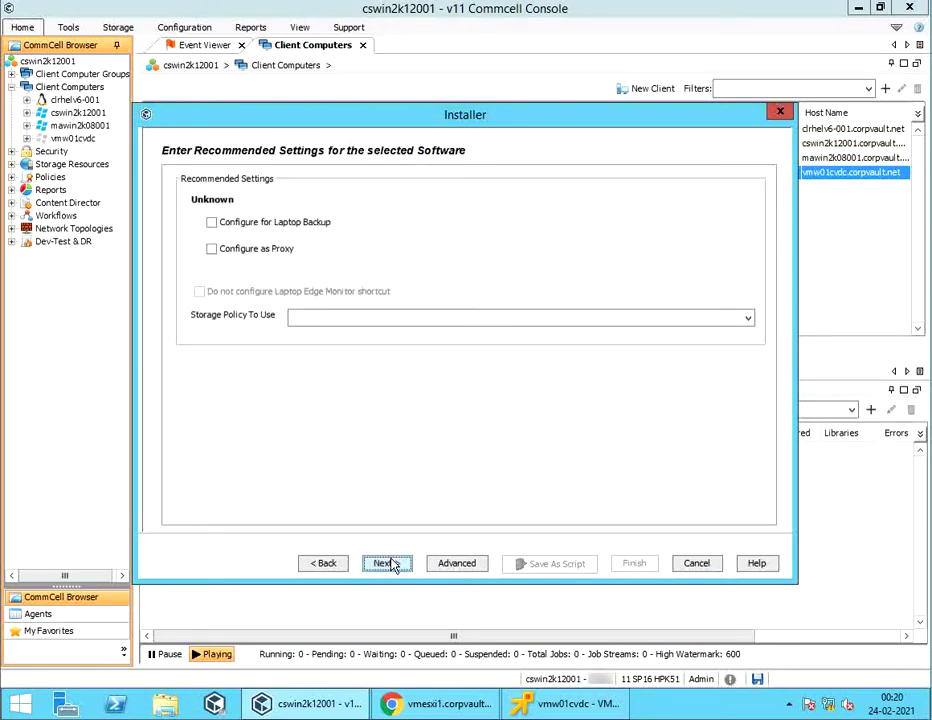
pyautogui.click(391, 562)
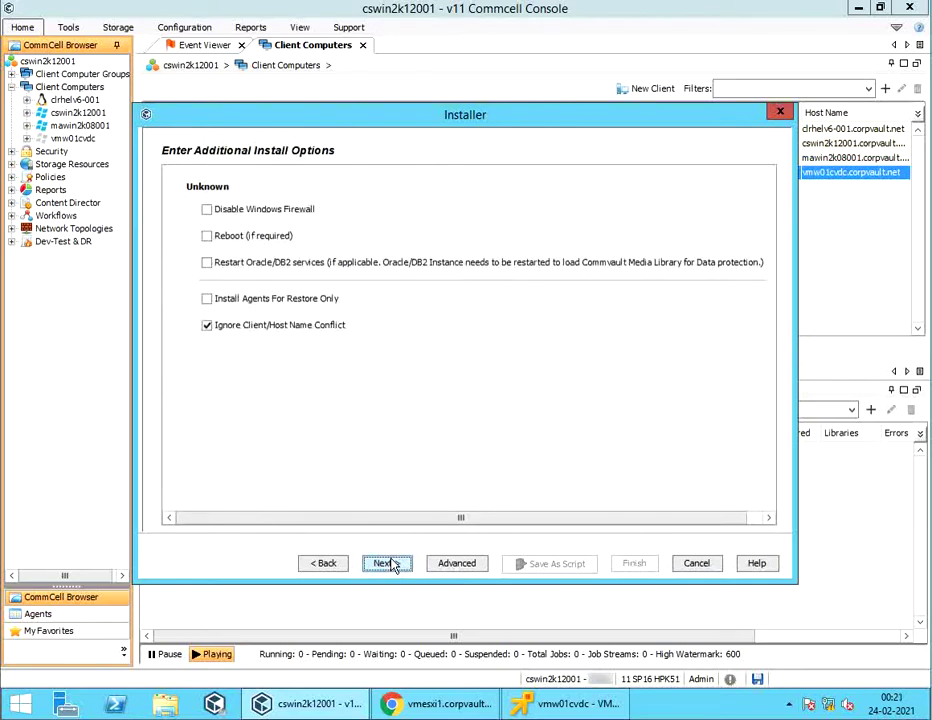
pyautogui.click(390, 564)
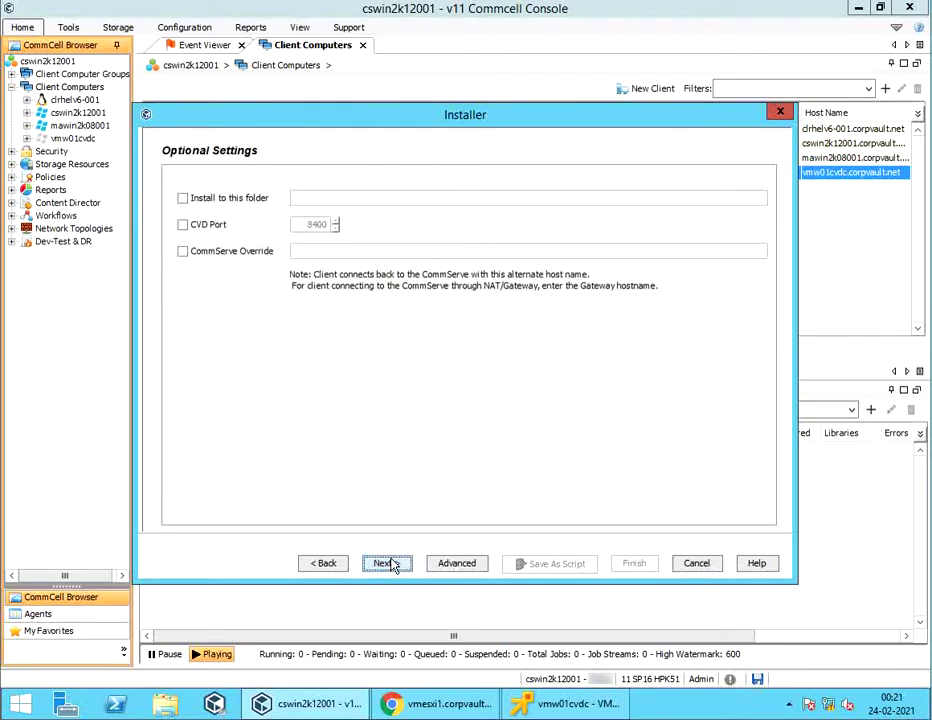
pyautogui.click(390, 564)
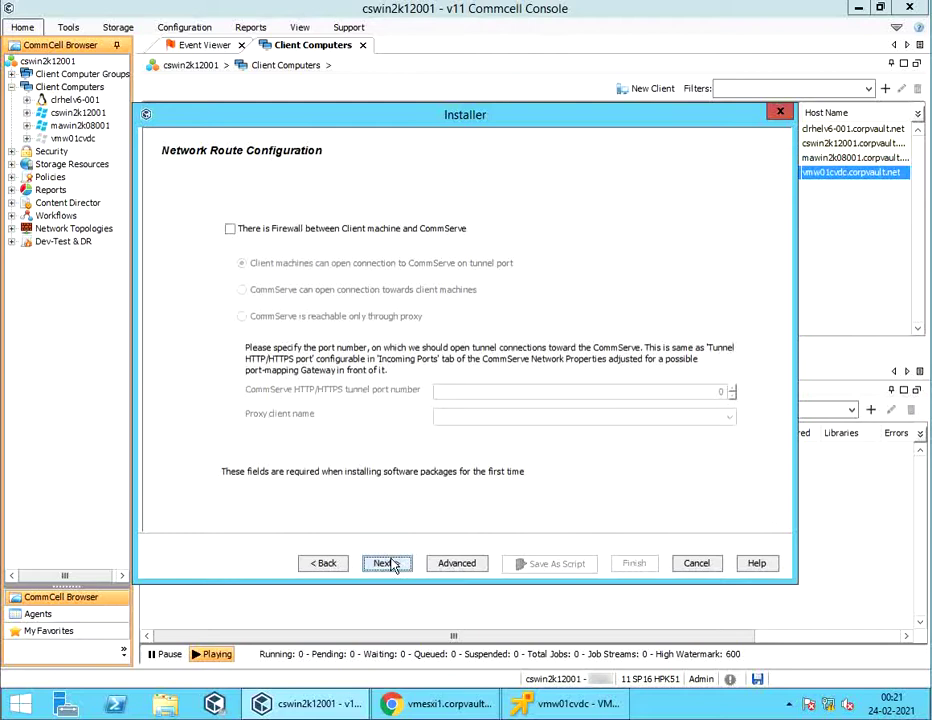
pyautogui.click(390, 564)
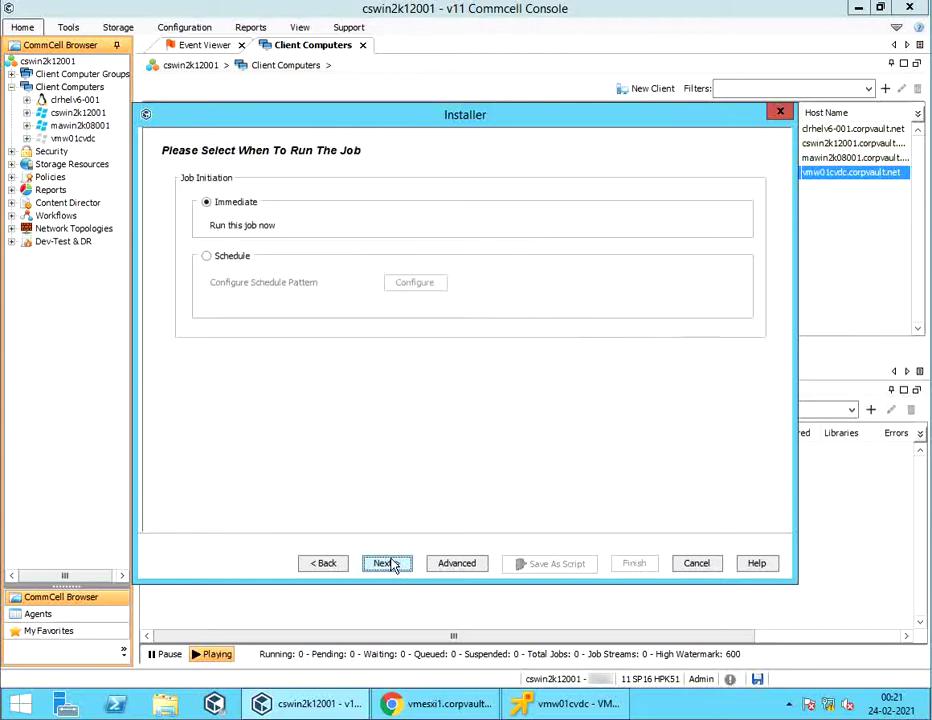
pyautogui.click(390, 564)
pyautogui.moveTo(770, 226); pyautogui.dragTo(768, 522)
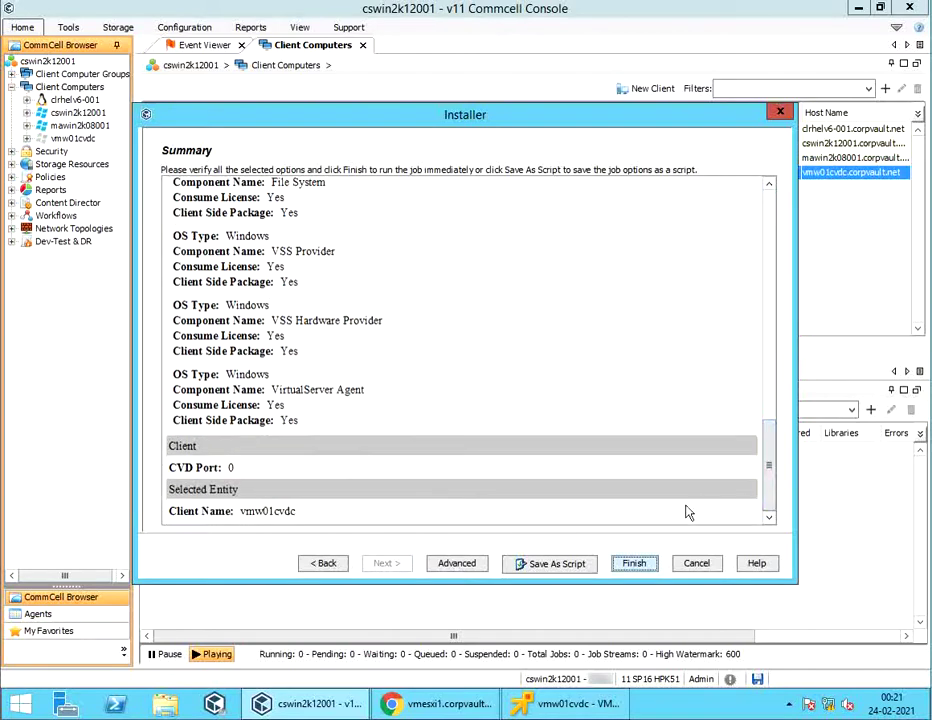
pyautogui.click(632, 565)
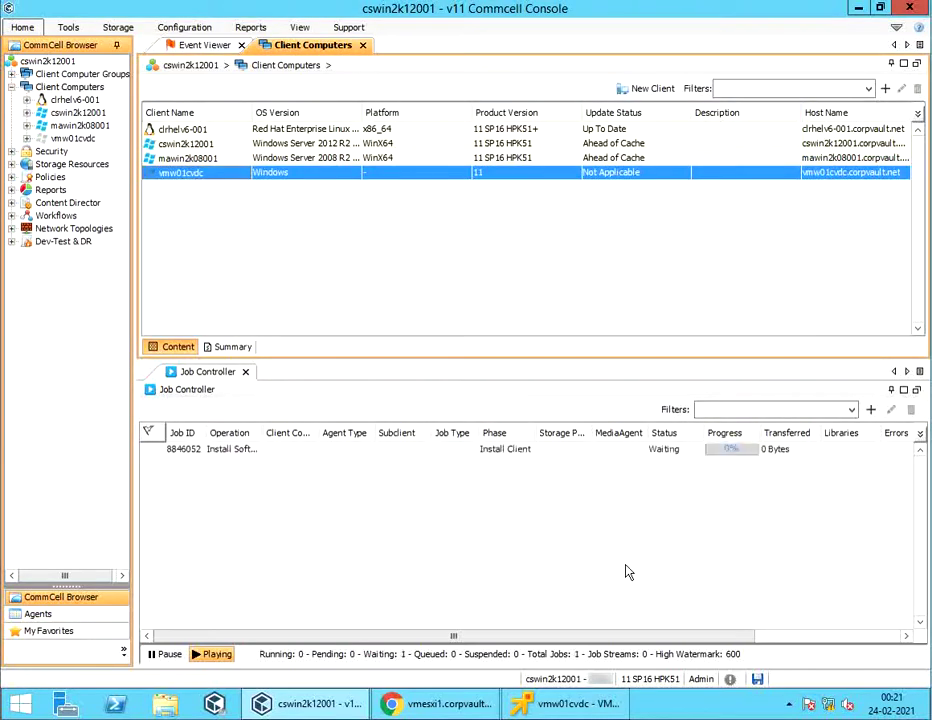
# - Review the install job's Client Status tab, widening the Reason column to read vmw01cvdc's entry
pyautogui.click(508, 450)
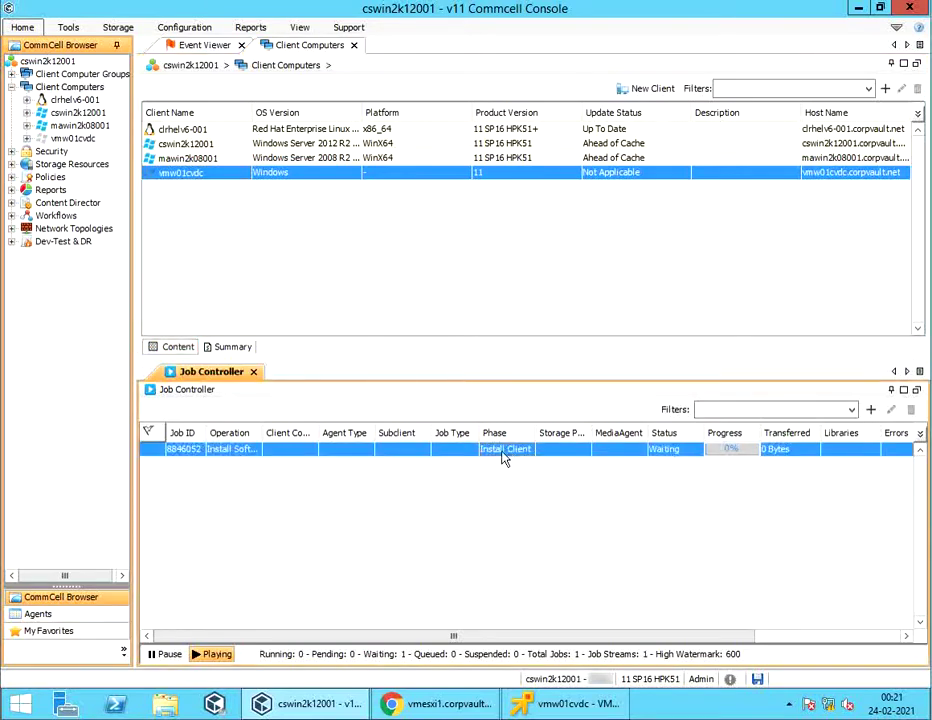
pyautogui.doubleClick(500, 452)
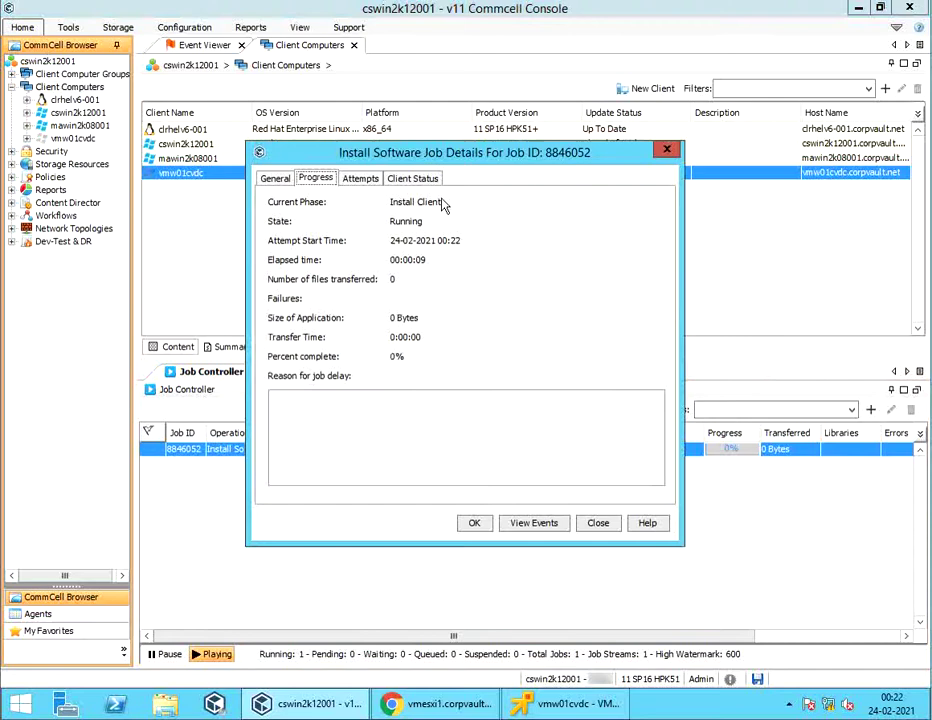
pyautogui.click(412, 178)
pyautogui.moveTo(380, 215); pyautogui.dragTo(342, 216)
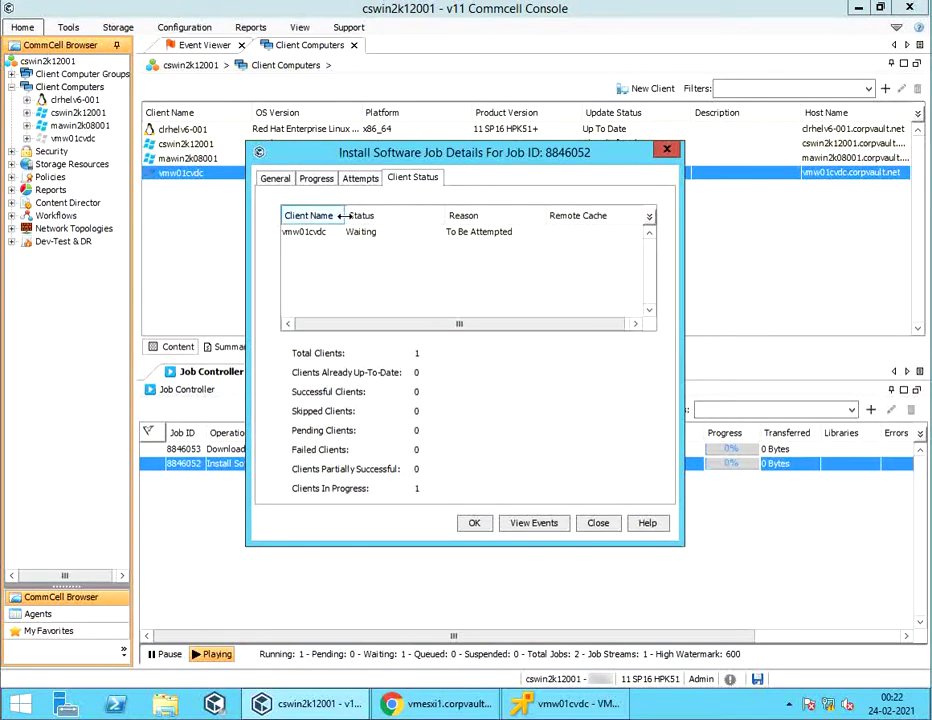
pyautogui.moveTo(424, 215); pyautogui.dragTo(384, 215)
pyautogui.moveTo(487, 215); pyautogui.dragTo(632, 215)
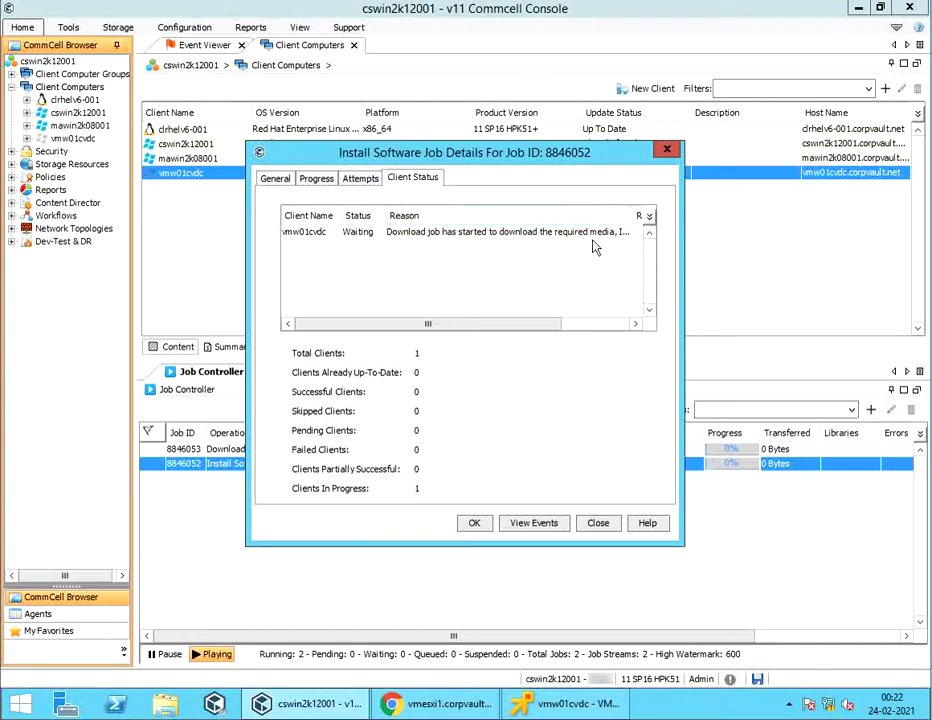
pyautogui.click(506, 238)
pyautogui.click(588, 528)
# - Kill the download job and then the install job, confirming each
pyautogui.rightClick(511, 450)
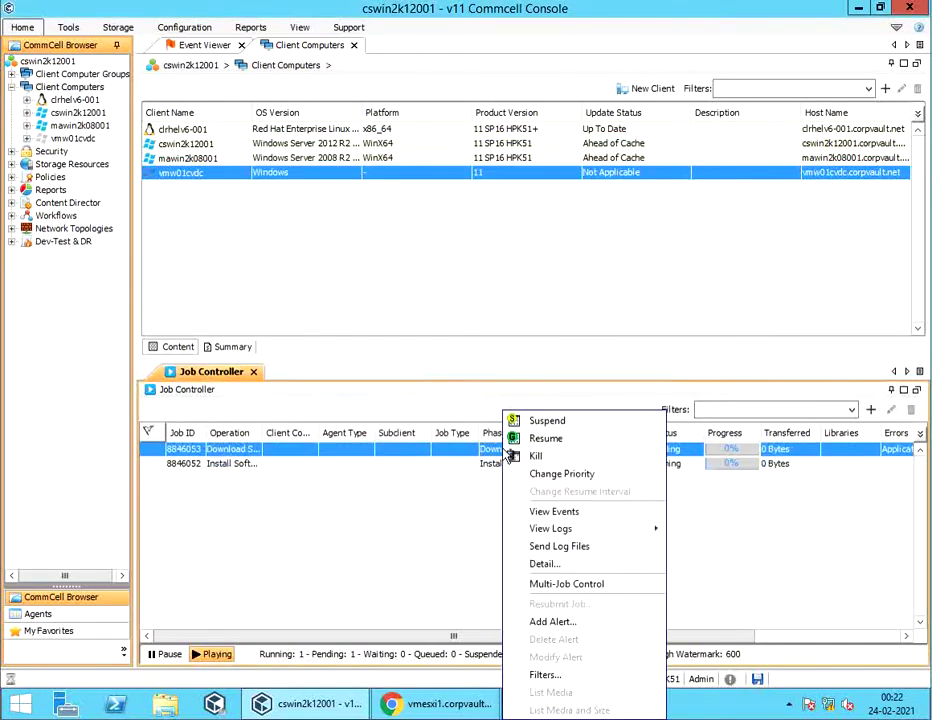
pyautogui.click(540, 456)
pyautogui.click(445, 354)
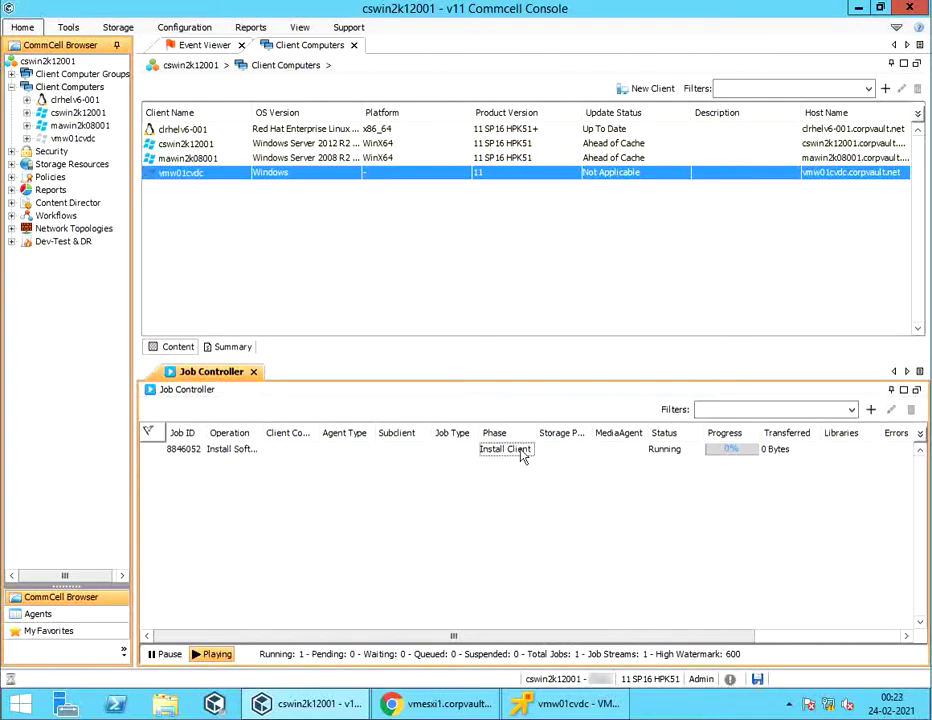
pyautogui.rightClick(454, 460)
pyautogui.click(465, 440)
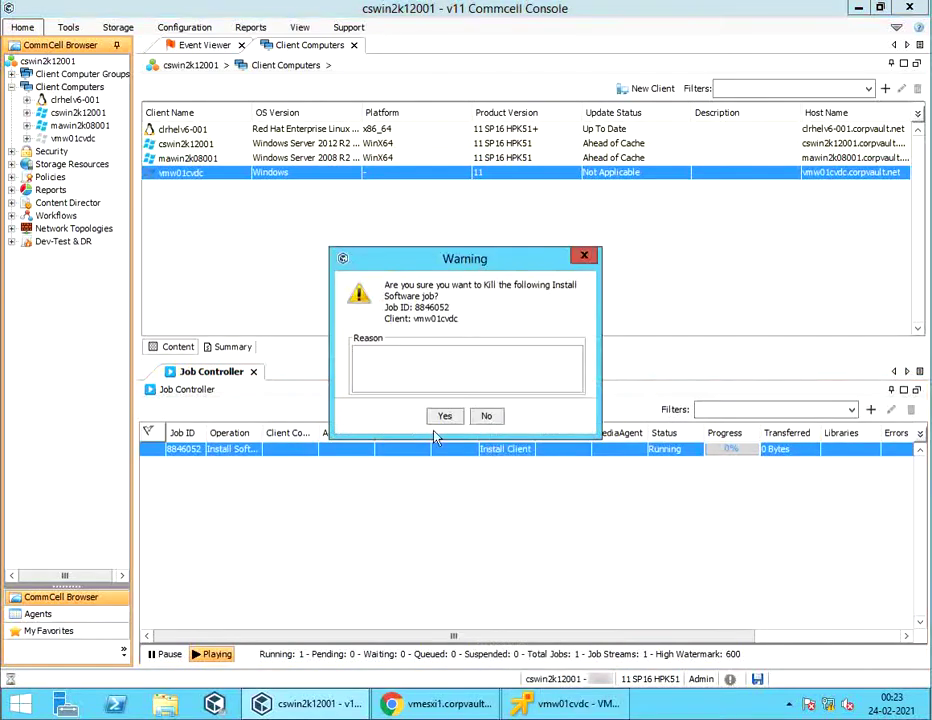
pyautogui.click(440, 531)
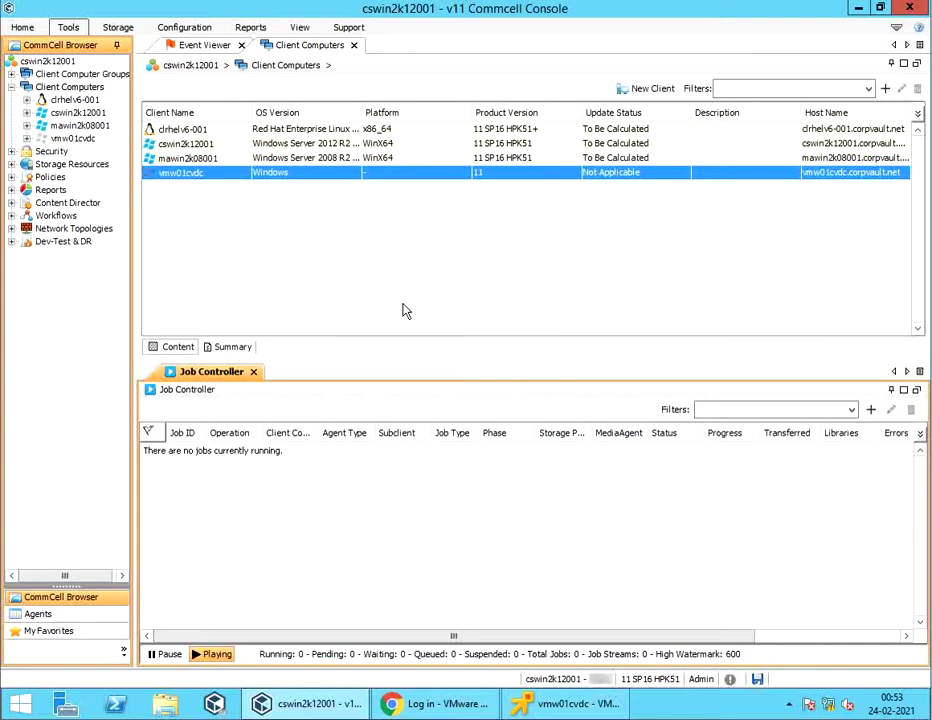
# - Delete client vmw01cvdc via All Tasks, confirming with the phrase 'erase and reuse media'
pyautogui.rightClick(225, 180)
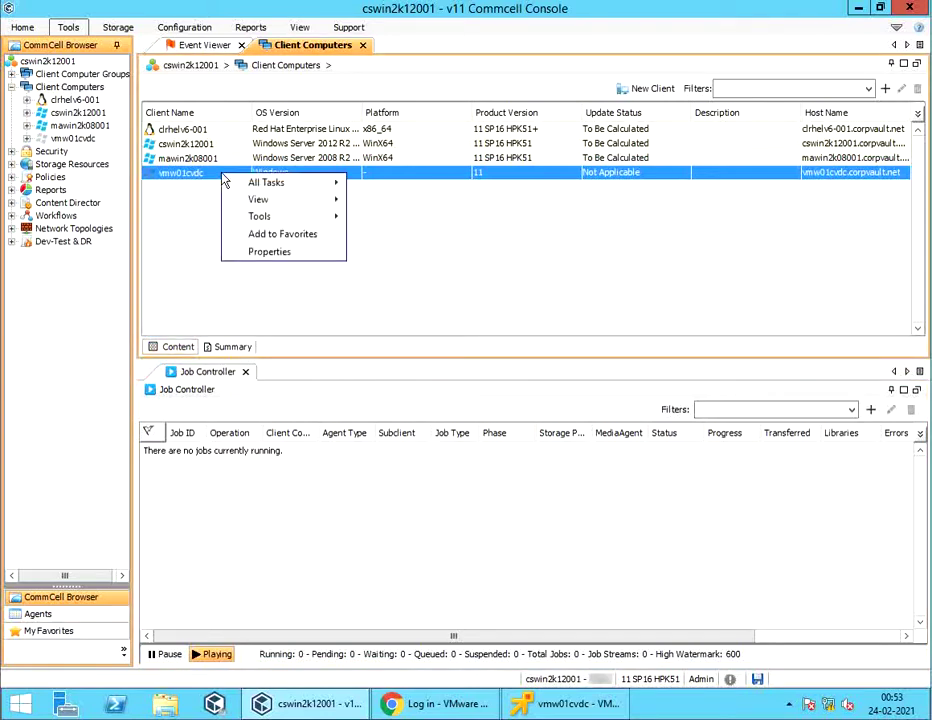
pyautogui.moveTo(318, 188)
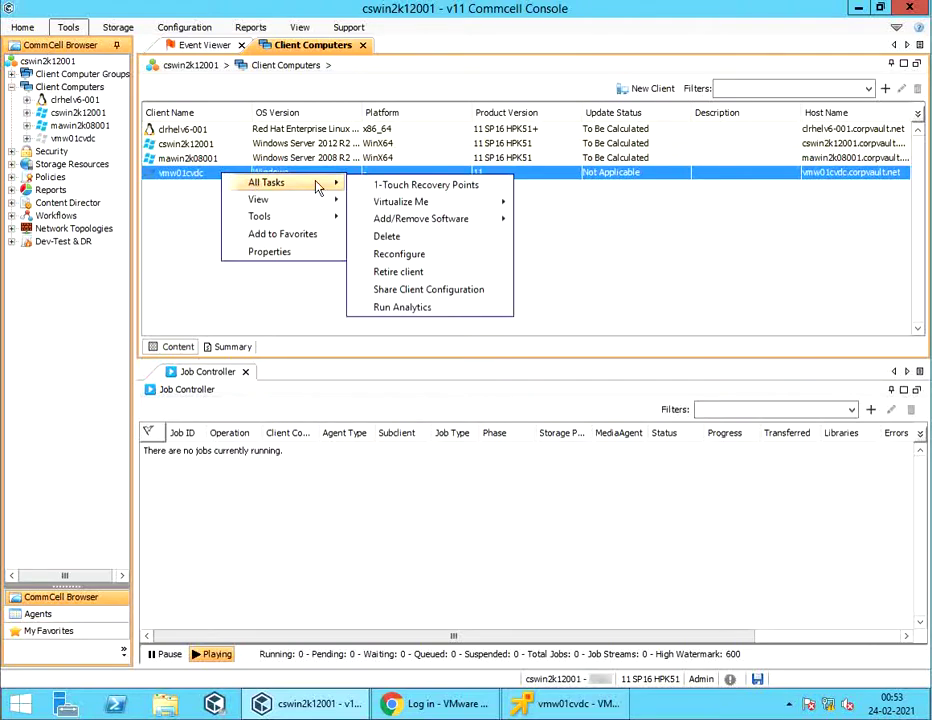
pyautogui.click(393, 237)
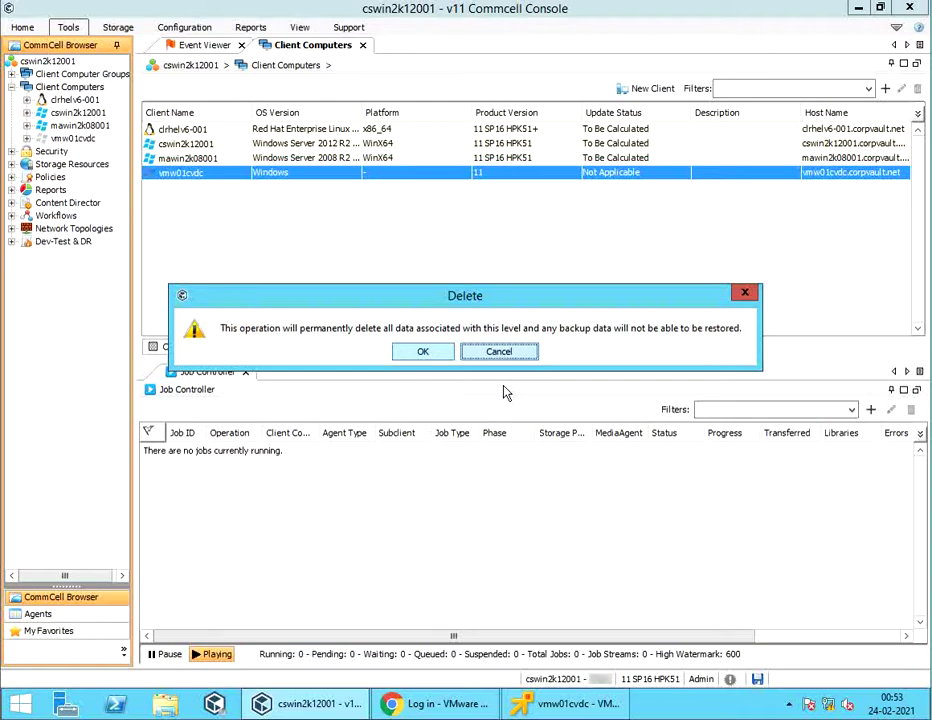
pyautogui.click(422, 352)
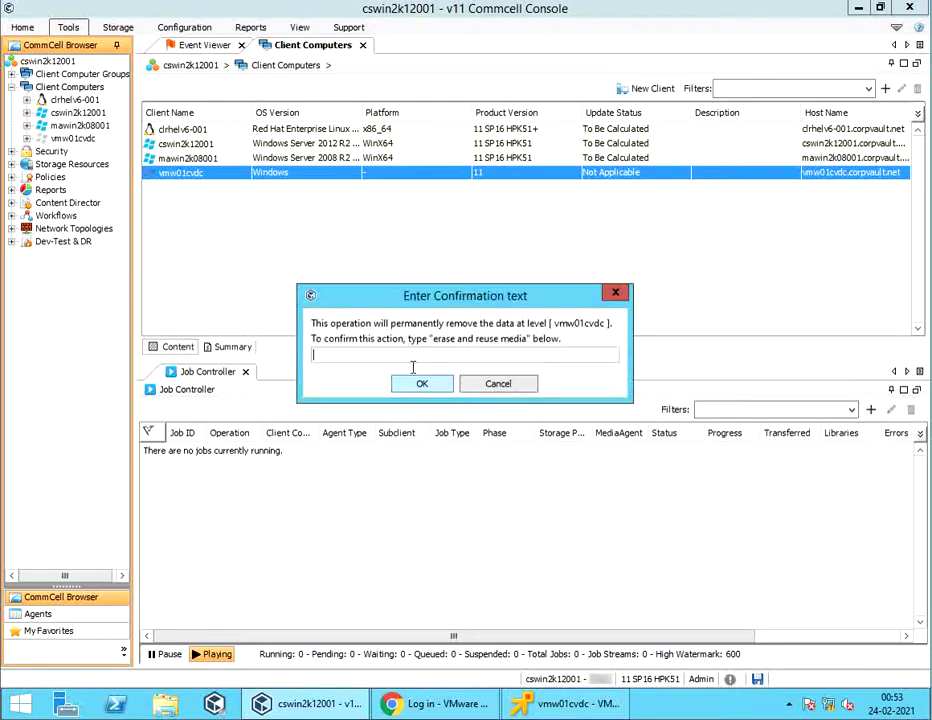
pyautogui.write('erase and reuse media')
pyautogui.press('Return')
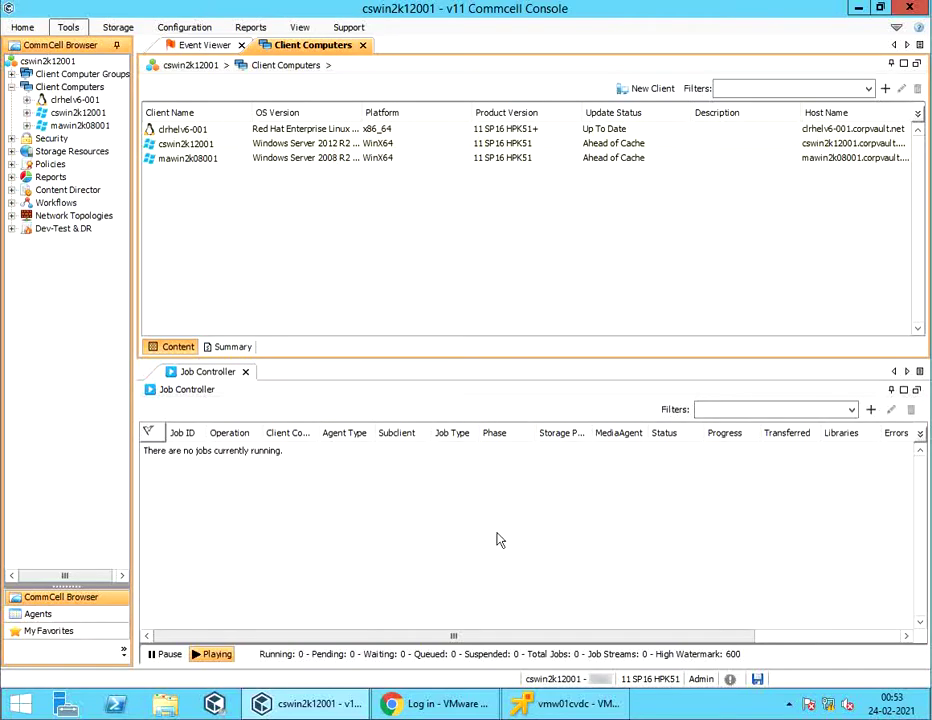
# - Unlock the vmw01cvdc remote console and sign in as Administrator with the account password
pyautogui.click(562, 706)
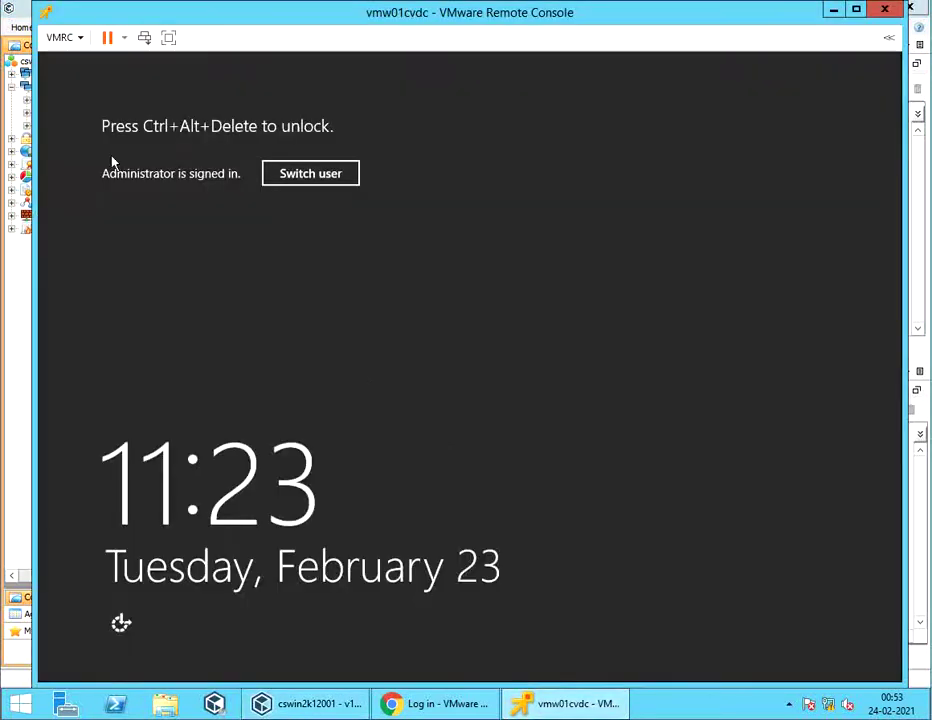
pyautogui.click(59, 37)
pyautogui.click(87, 92)
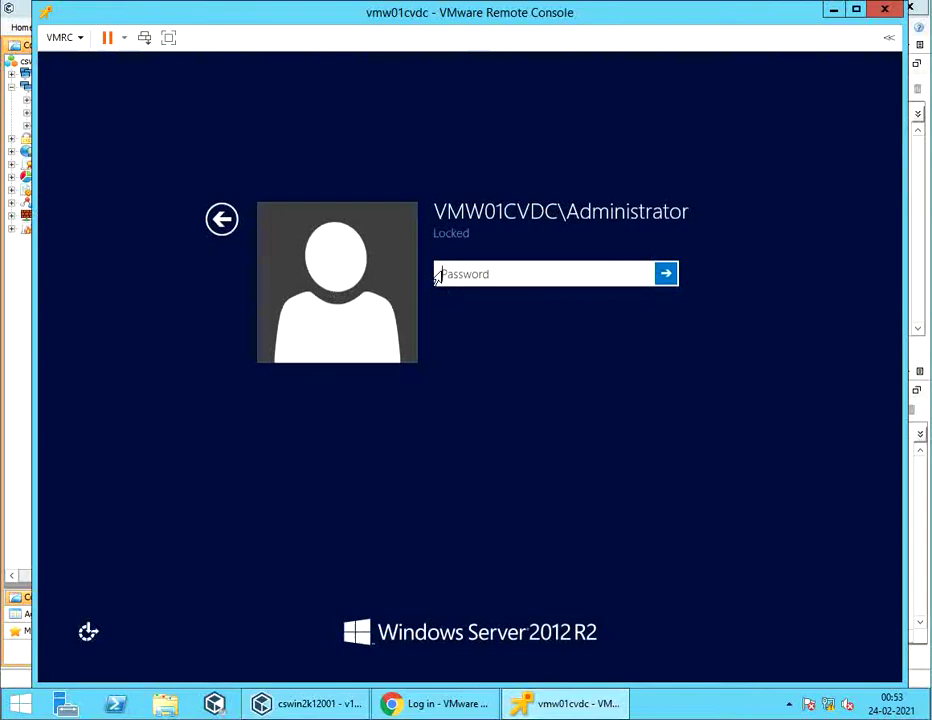
pyautogui.write('********')
pyautogui.press('Return')
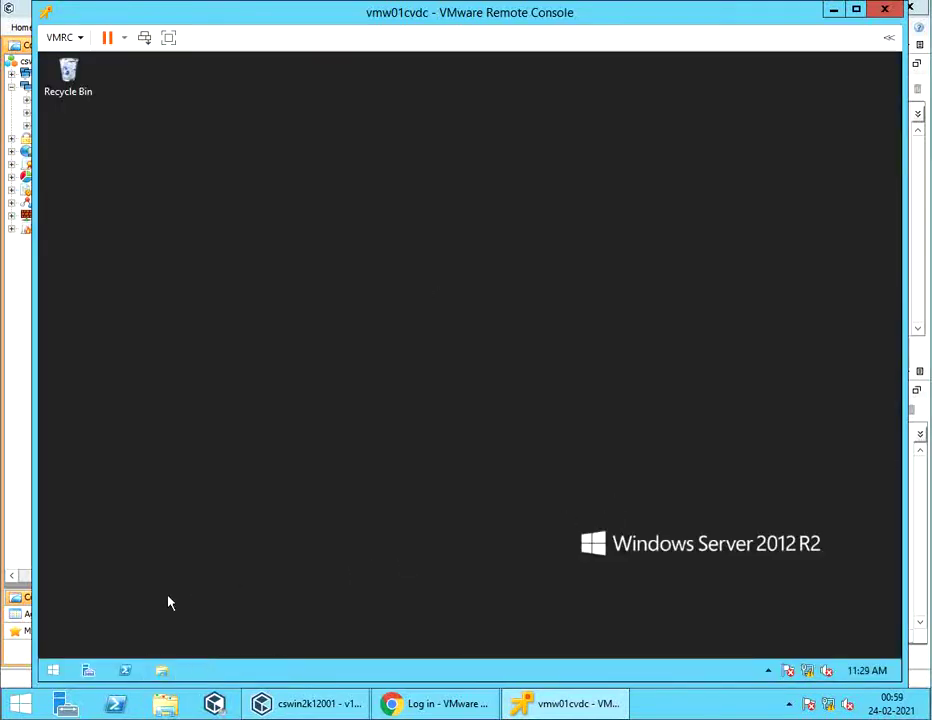
# - Open \\106.150.176.20 via Run and launch Setup as administrator from SW_Dump\v11_SP16_Software_WinX64
pyautogui.rightClick(54, 669)
pyautogui.click(85, 617)
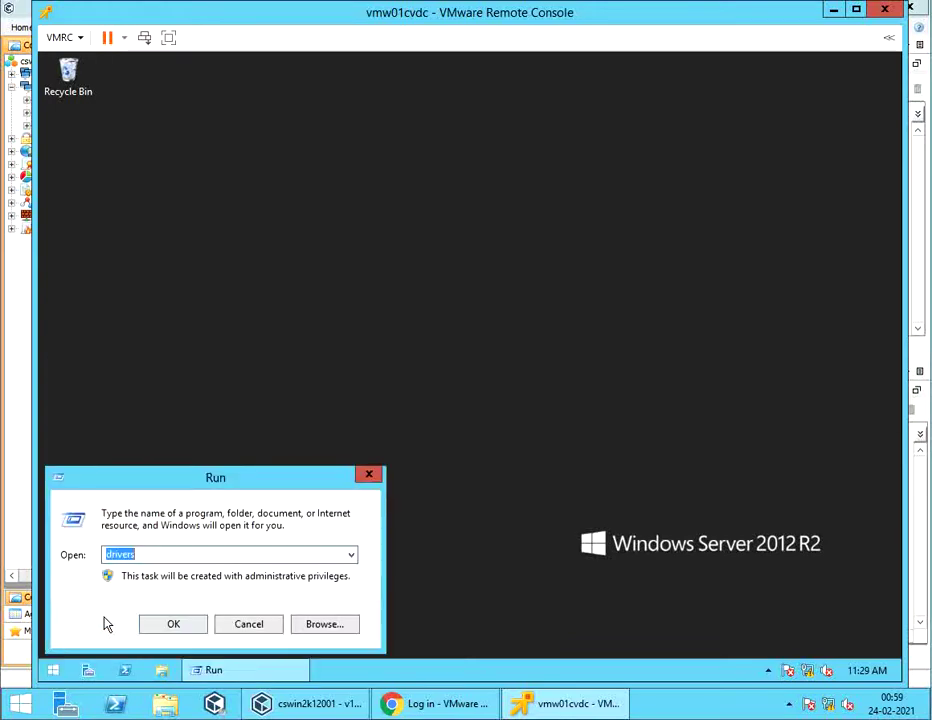
pyautogui.write('\\\\10')
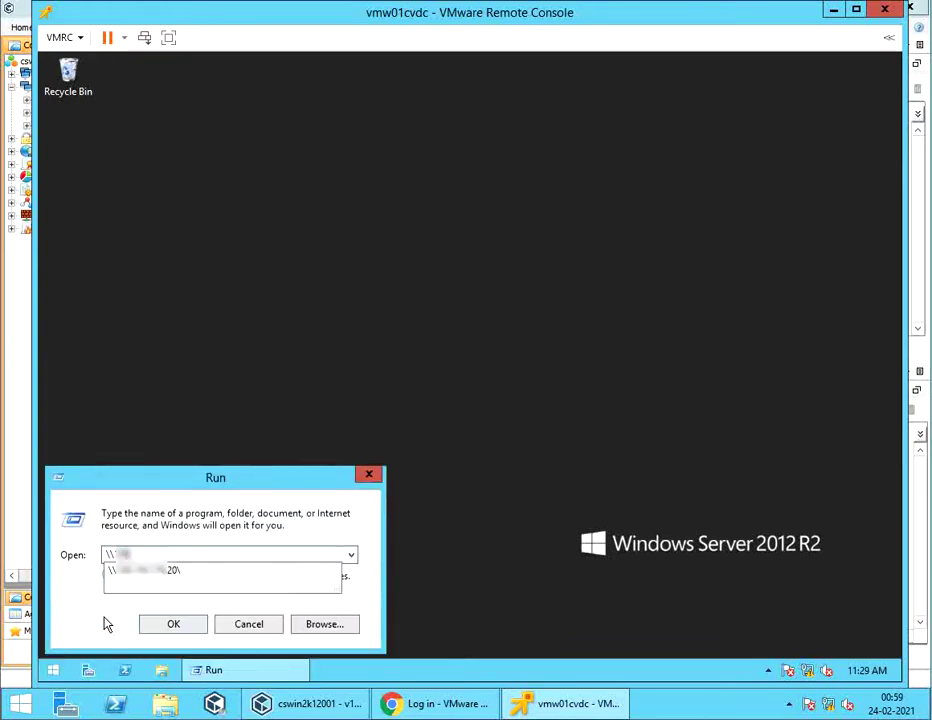
pyautogui.write('6.150.176.20\\')
pyautogui.press('Return')
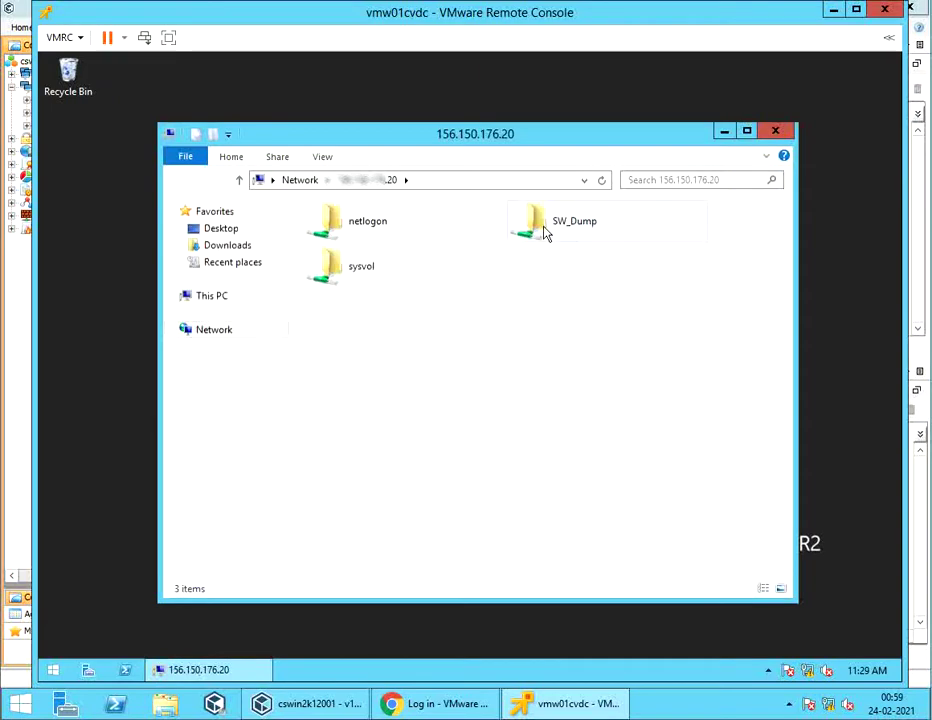
pyautogui.doubleClick(545, 233)
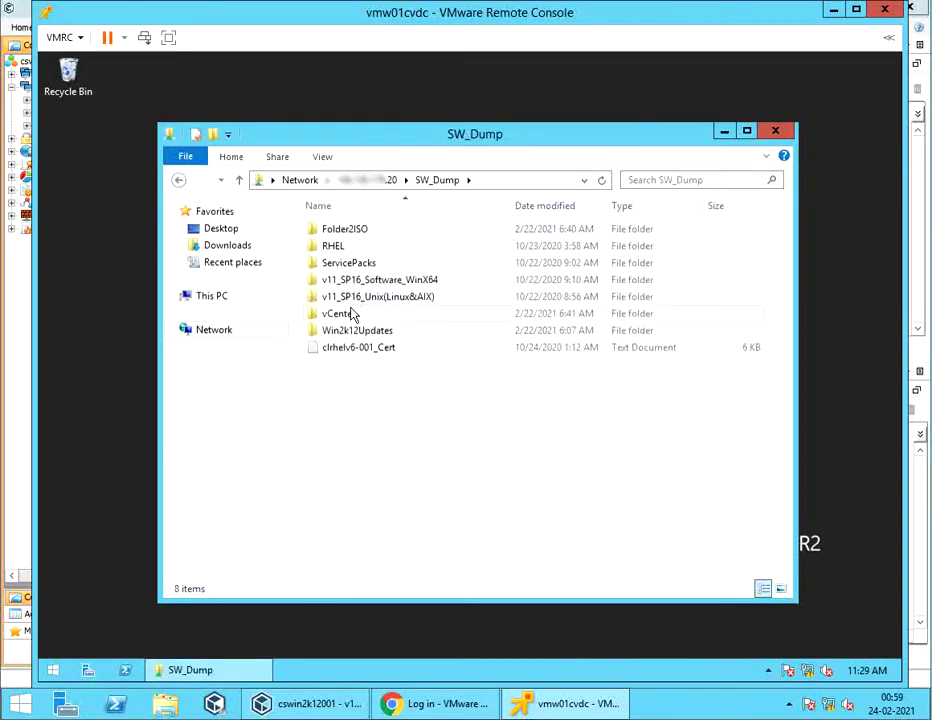
pyautogui.doubleClick(367, 284)
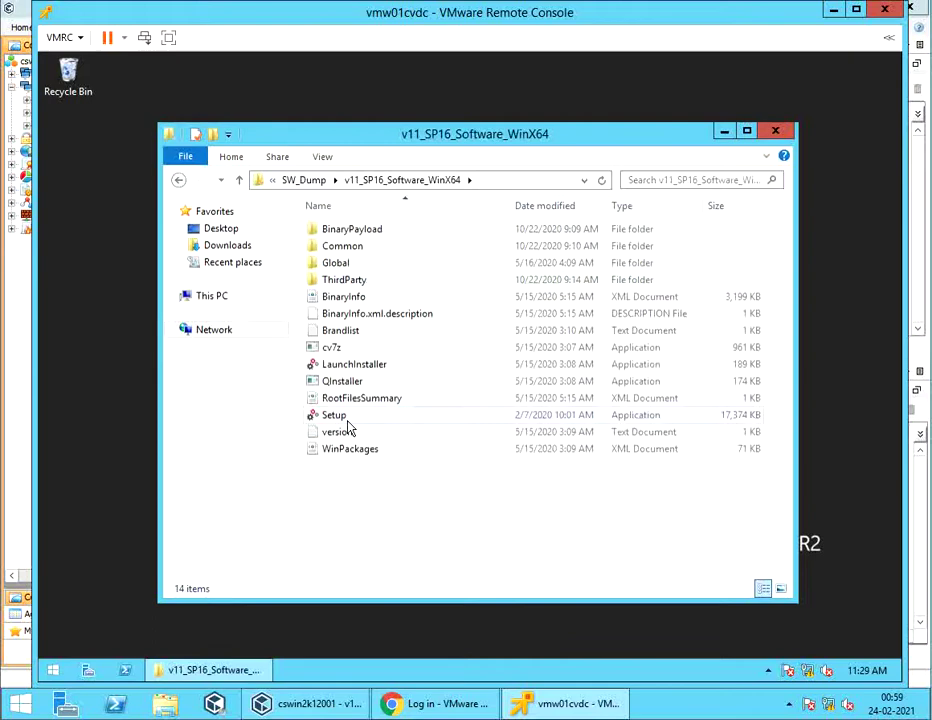
pyautogui.rightClick(339, 424)
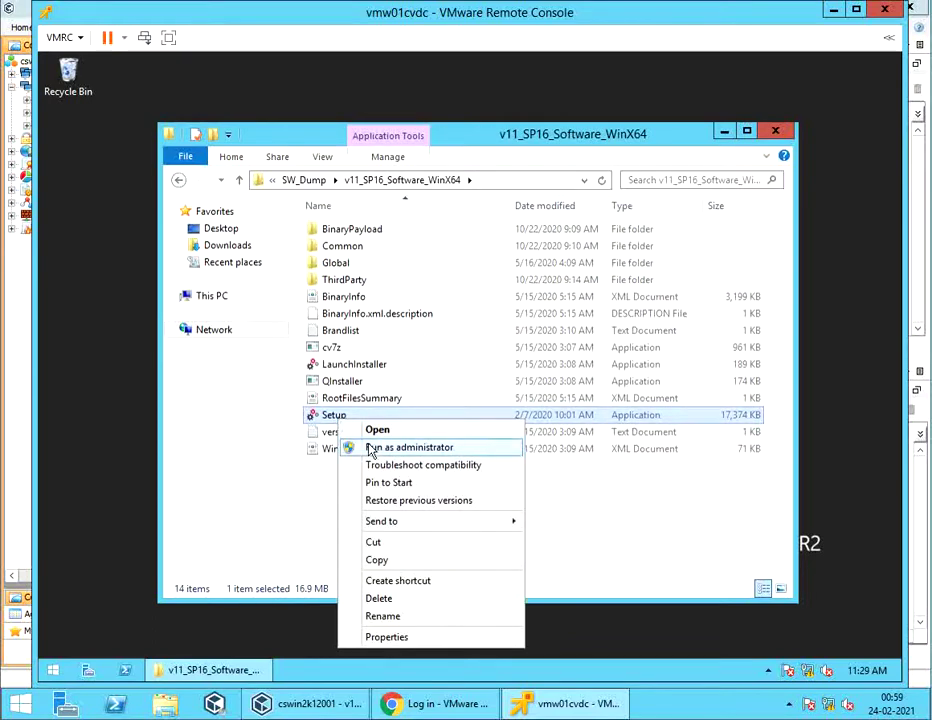
pyautogui.click(369, 448)
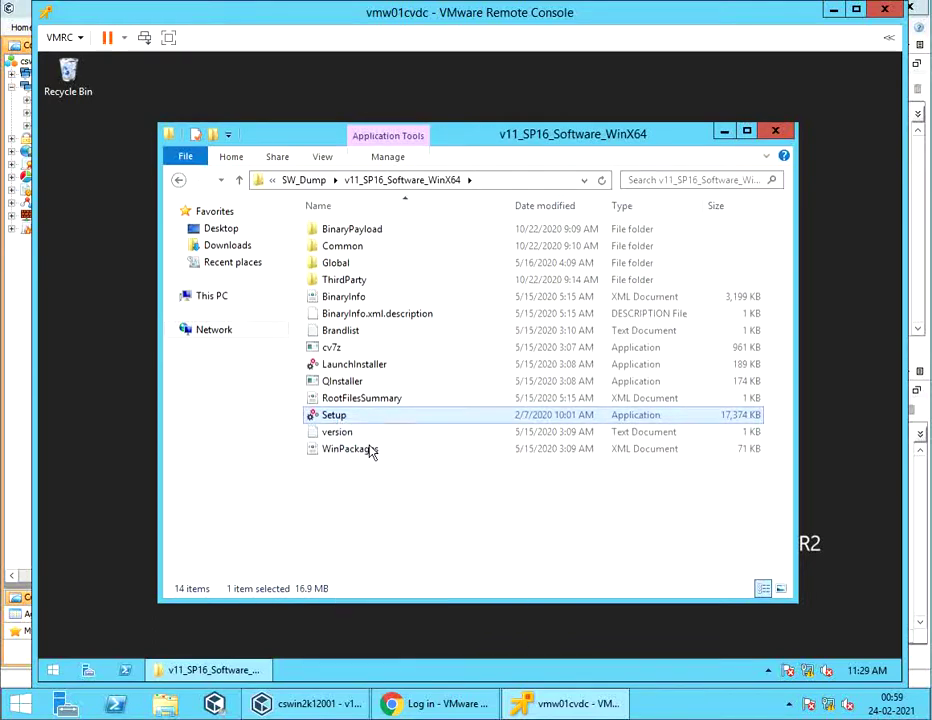
pyautogui.click(724, 131)
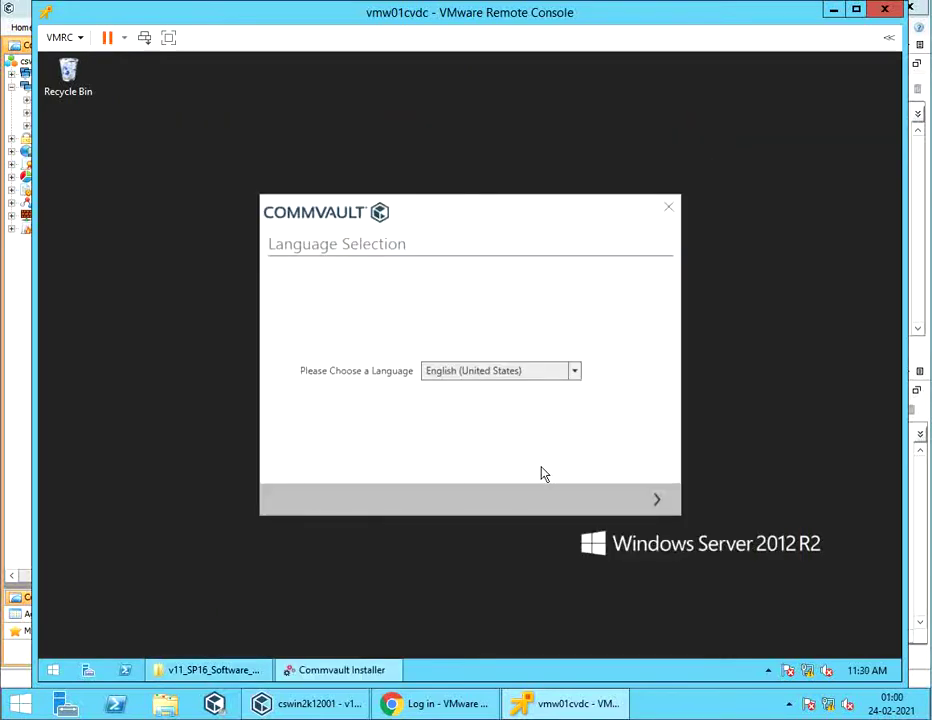
# - Keep English, accept the license, and choose to install packages on this computer
pyautogui.click(658, 503)
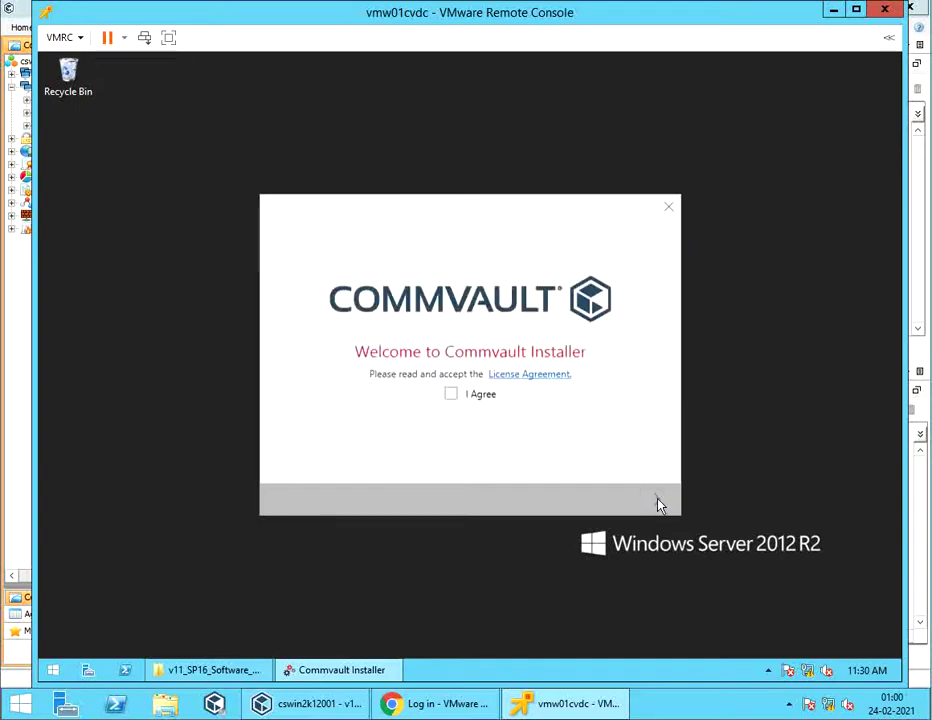
pyautogui.click(450, 398)
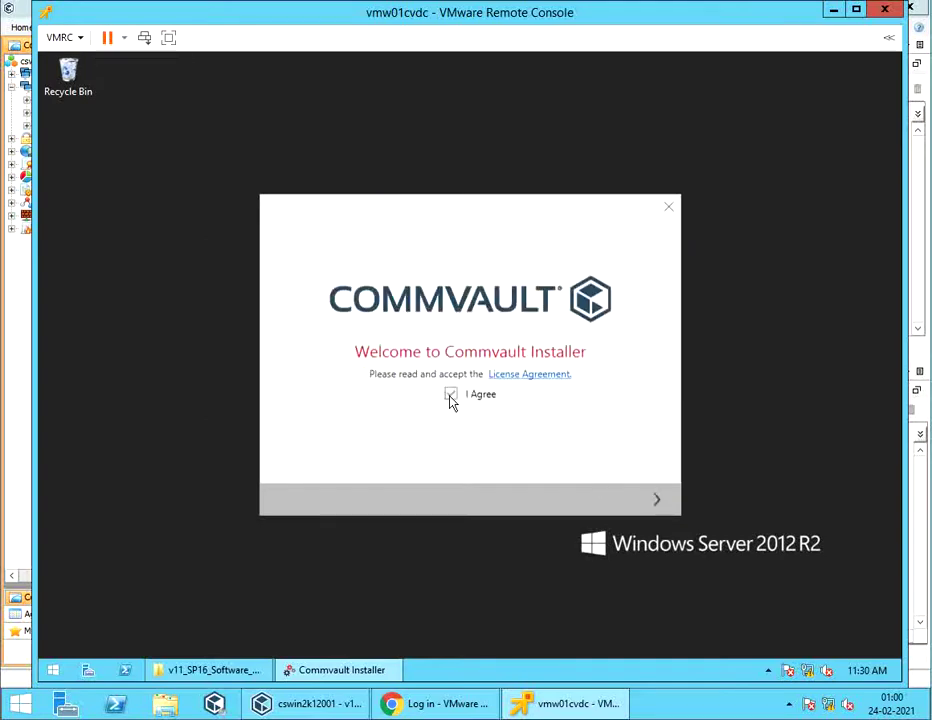
pyautogui.click(658, 500)
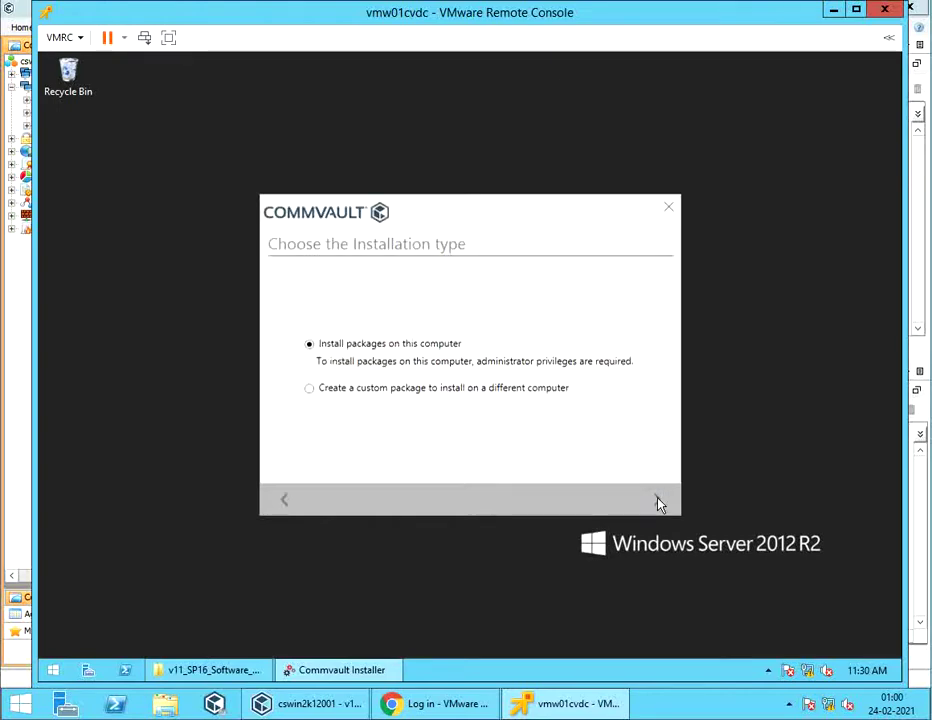
pyautogui.click(658, 501)
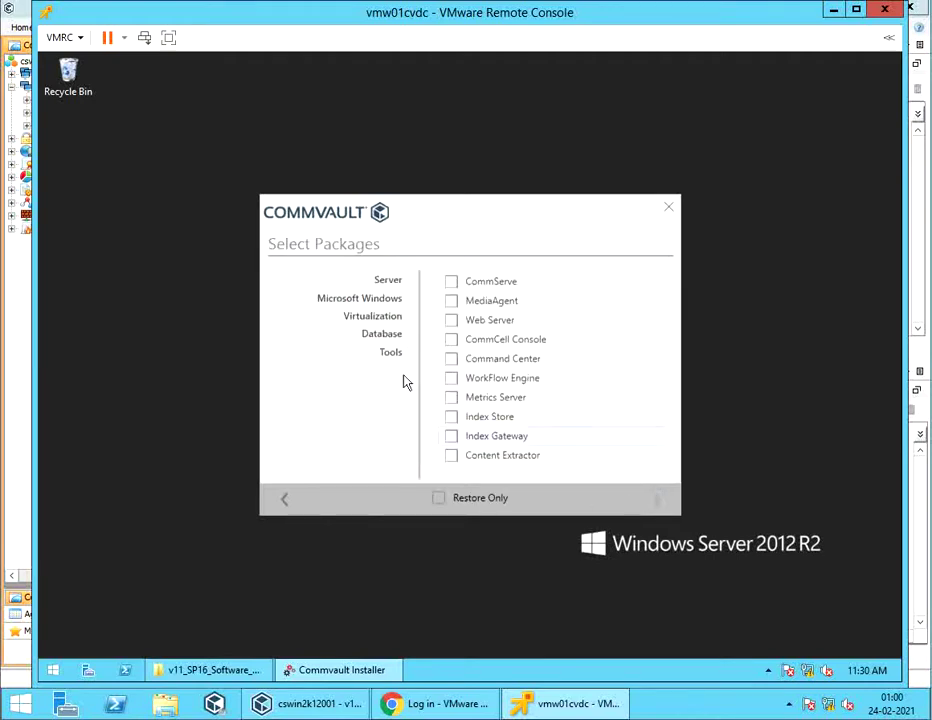
# - Select Virtual Server, File System Core and File System packages, then run the prerequisites check
pyautogui.click(372, 317)
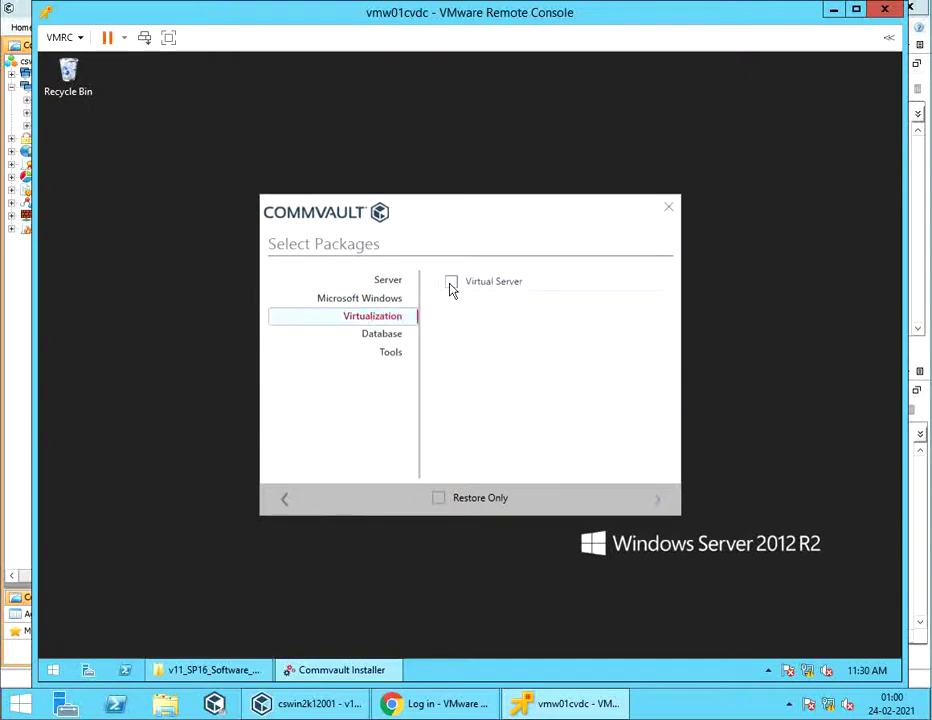
pyautogui.click(451, 284)
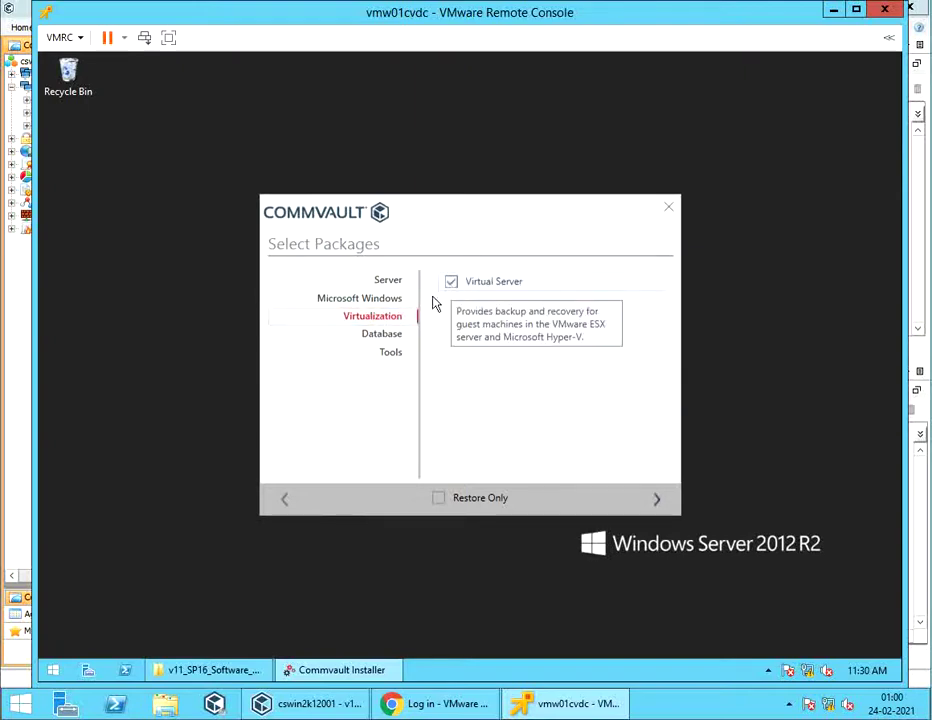
pyautogui.click(387, 306)
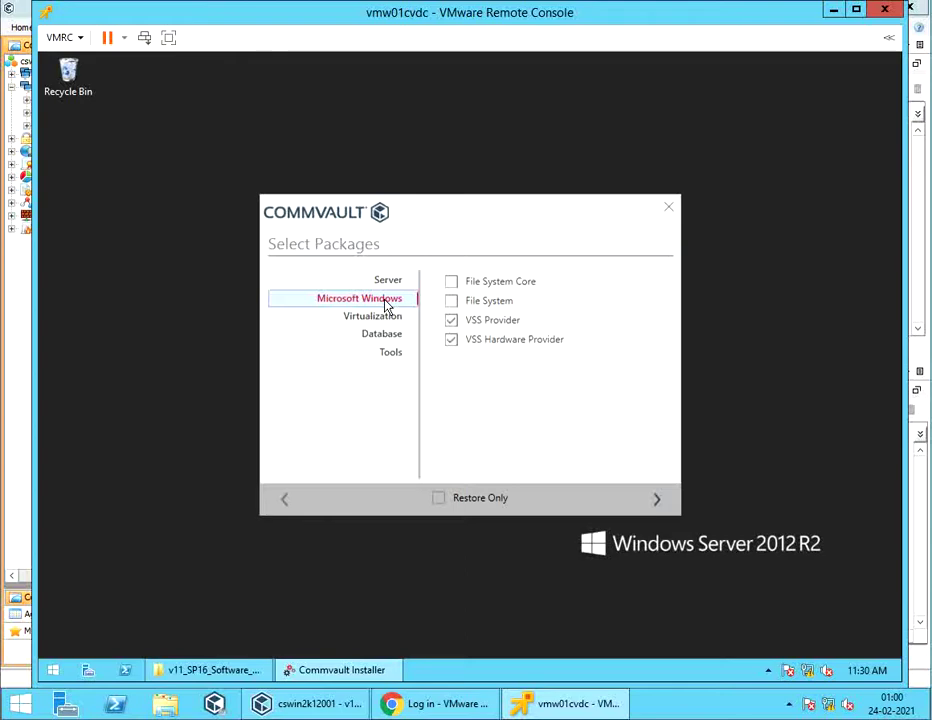
pyautogui.click(452, 283)
pyautogui.click(453, 301)
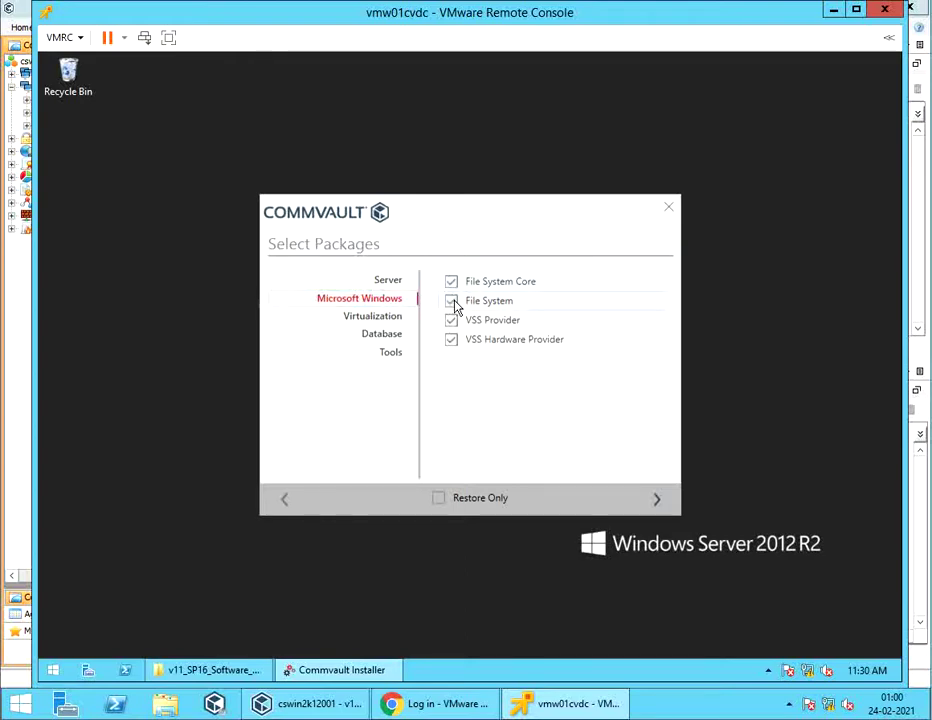
pyautogui.click(390, 318)
pyautogui.click(656, 498)
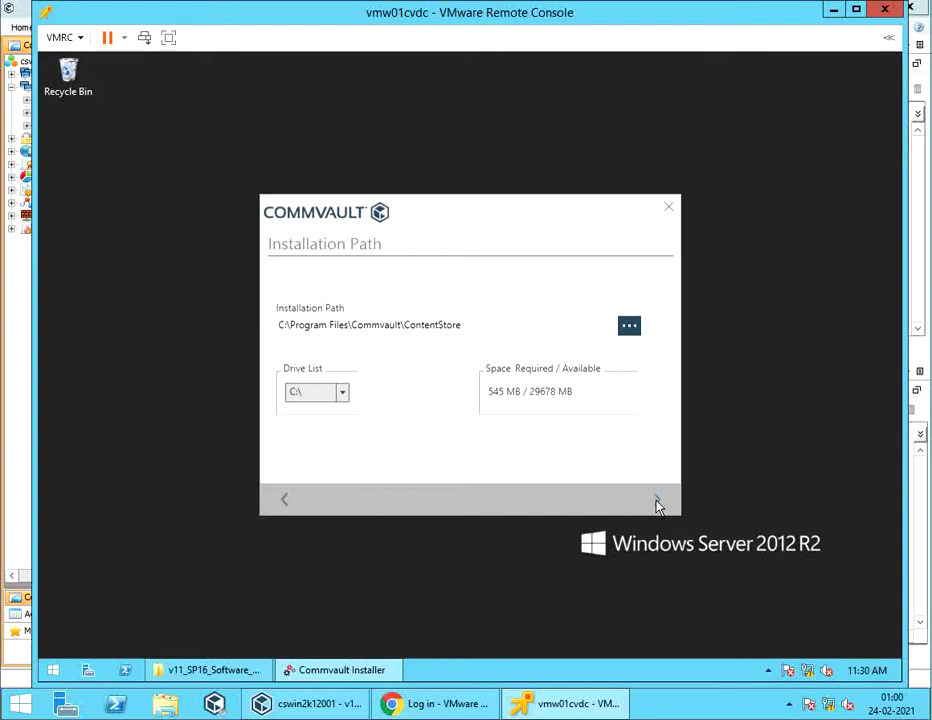
# - Keep the C:\Program Files\Commvault\ContentStore path and default roles, then expand the summary's More Information
pyautogui.click(657, 501)
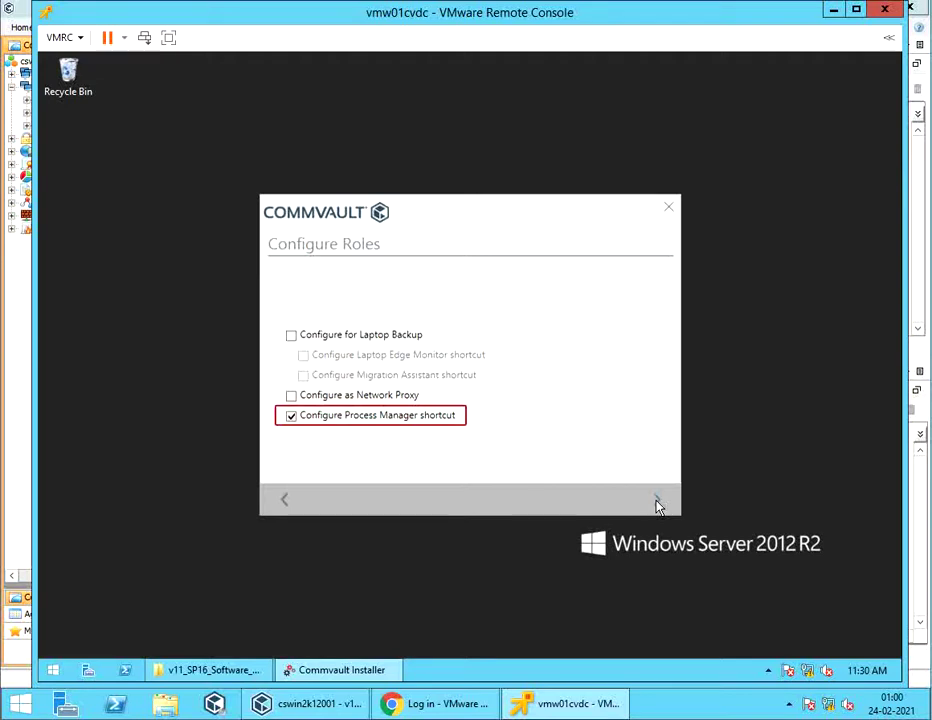
pyautogui.click(657, 500)
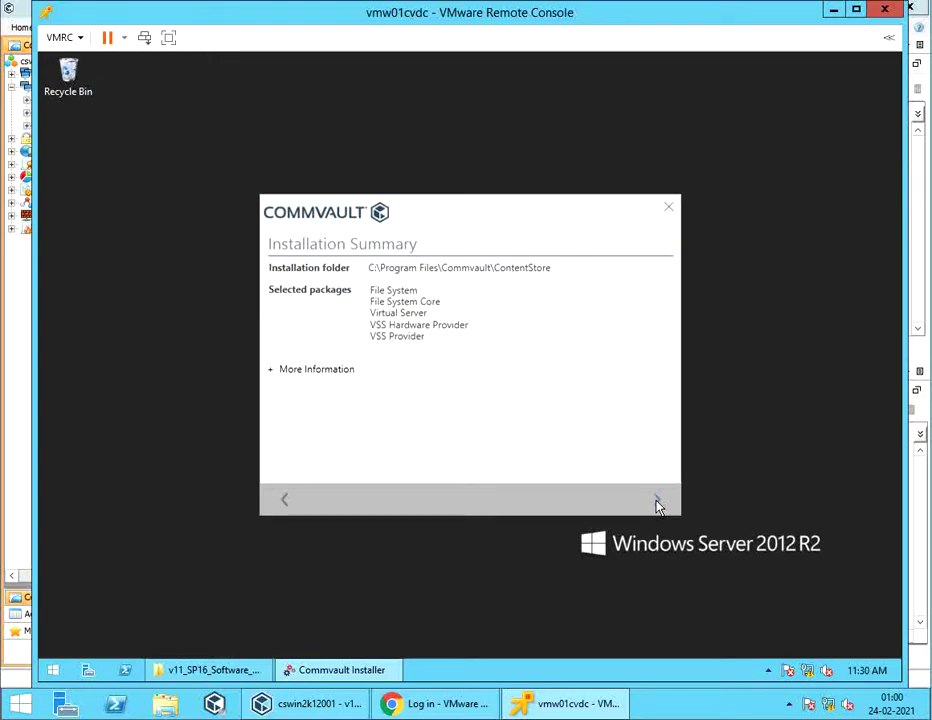
pyautogui.click(270, 374)
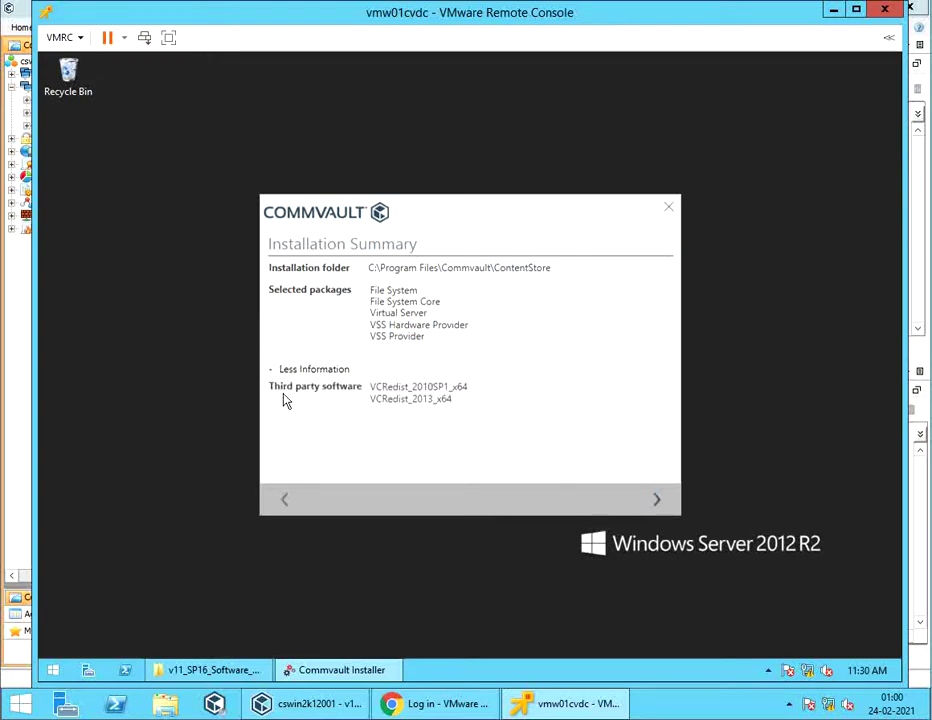
# - Begin the installation from the Installation Summary and let pre-install validation run through to Network Configuration
pyautogui.click(657, 505)
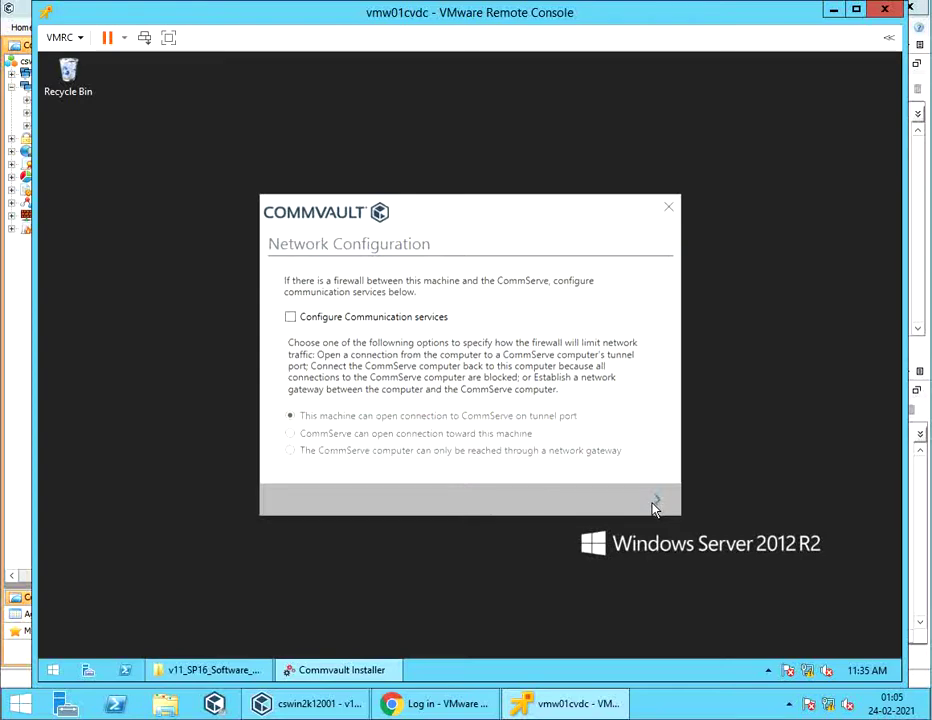
# - Skip communication services, keep client name vmw01cvdc, use CommServe cswin2k12001.corpvault.net, and skip the client certificate
pyautogui.click(657, 501)
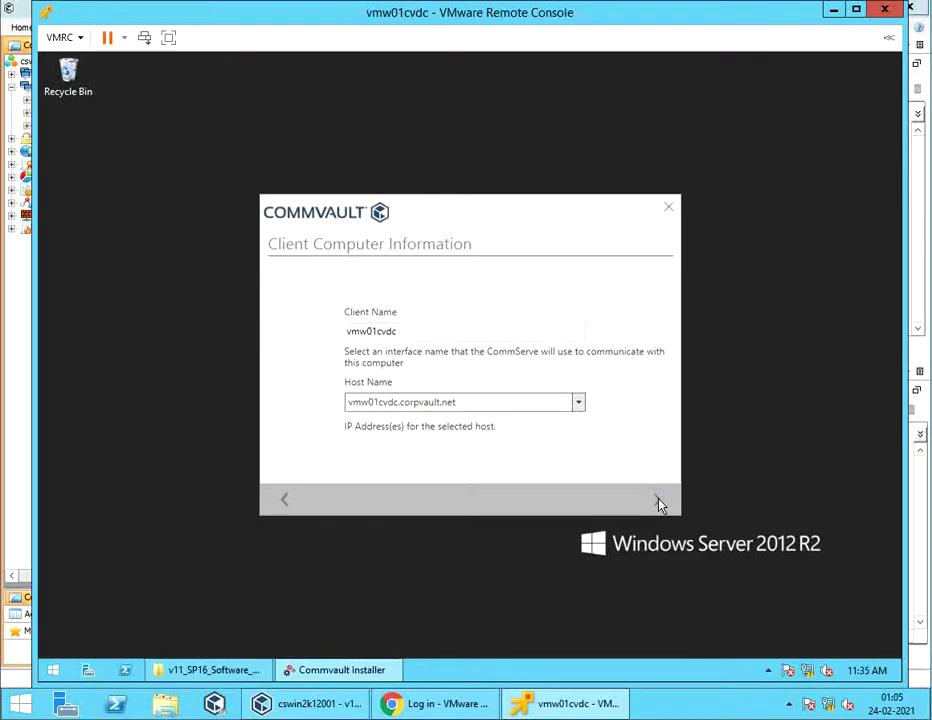
pyautogui.click(657, 500)
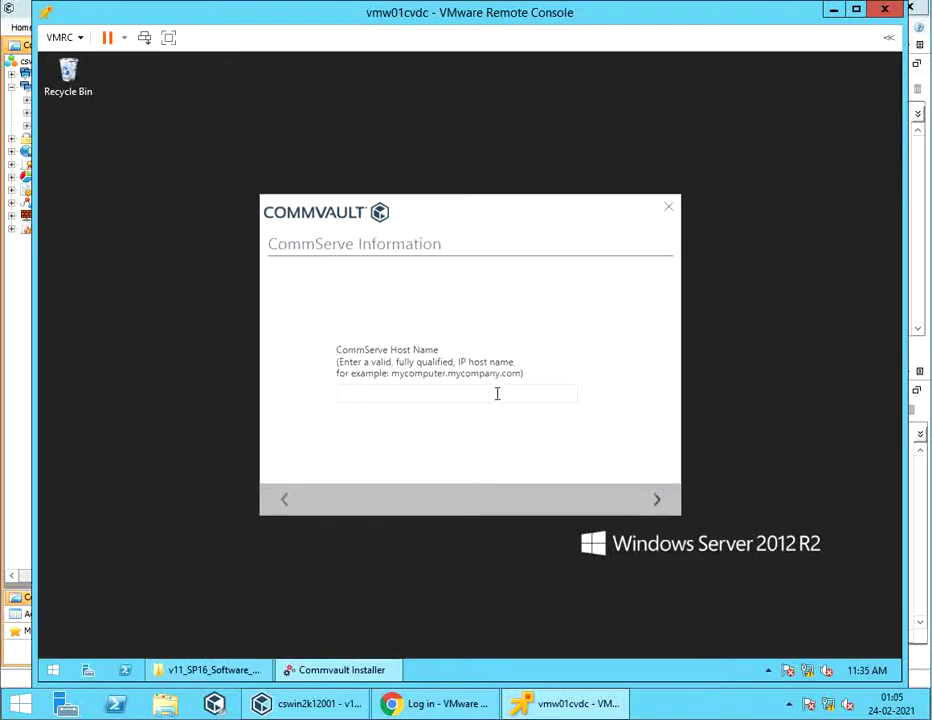
pyautogui.write('cswin2k12001')
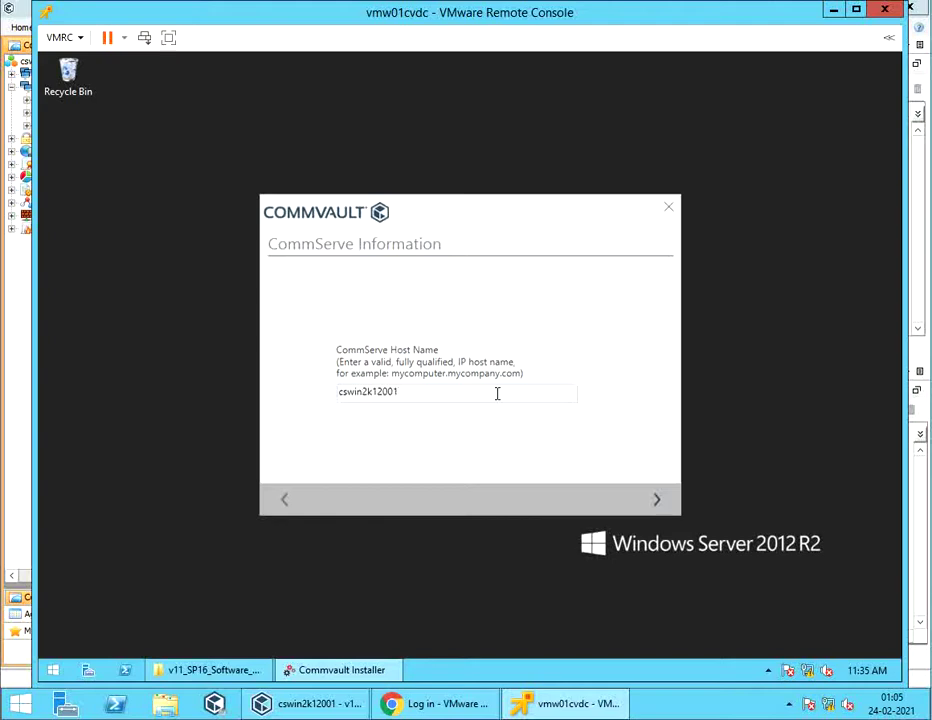
pyautogui.write('.corpvault.net')
pyautogui.click(657, 501)
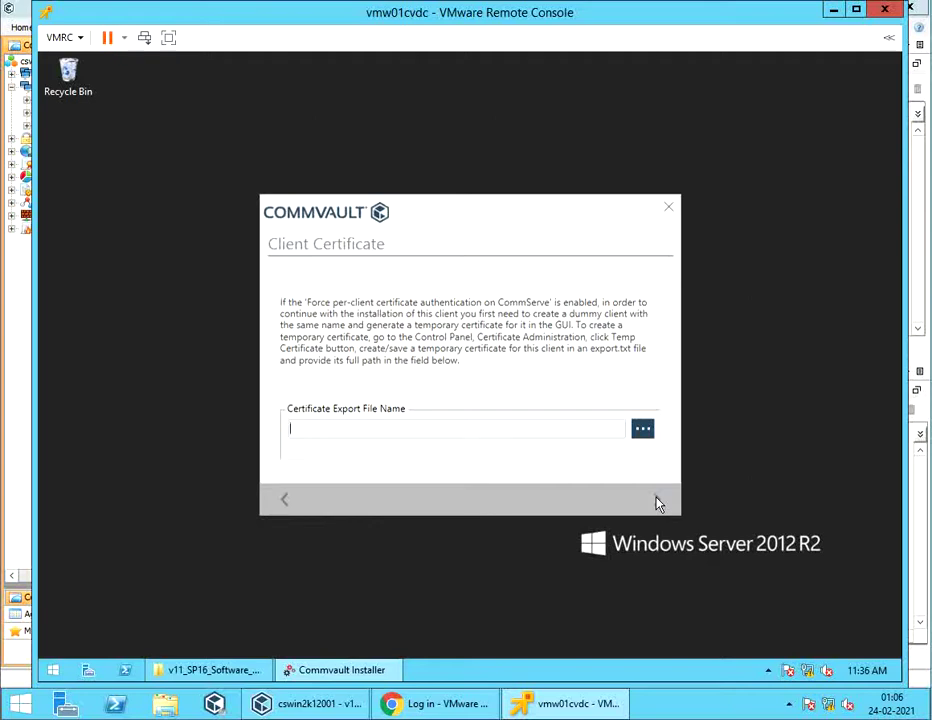
pyautogui.click(657, 501)
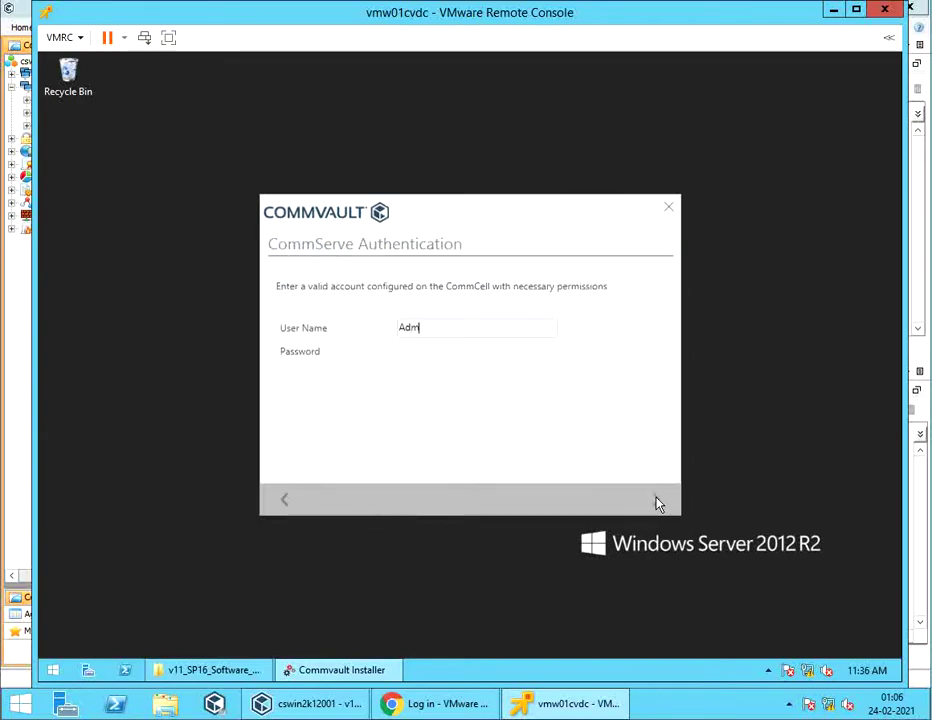
# - Authenticate with the CommCell account user name and password and accept the default additional configuration
pyautogui.write('in')
pyautogui.press('Tab')
pyautogui.write('***********')
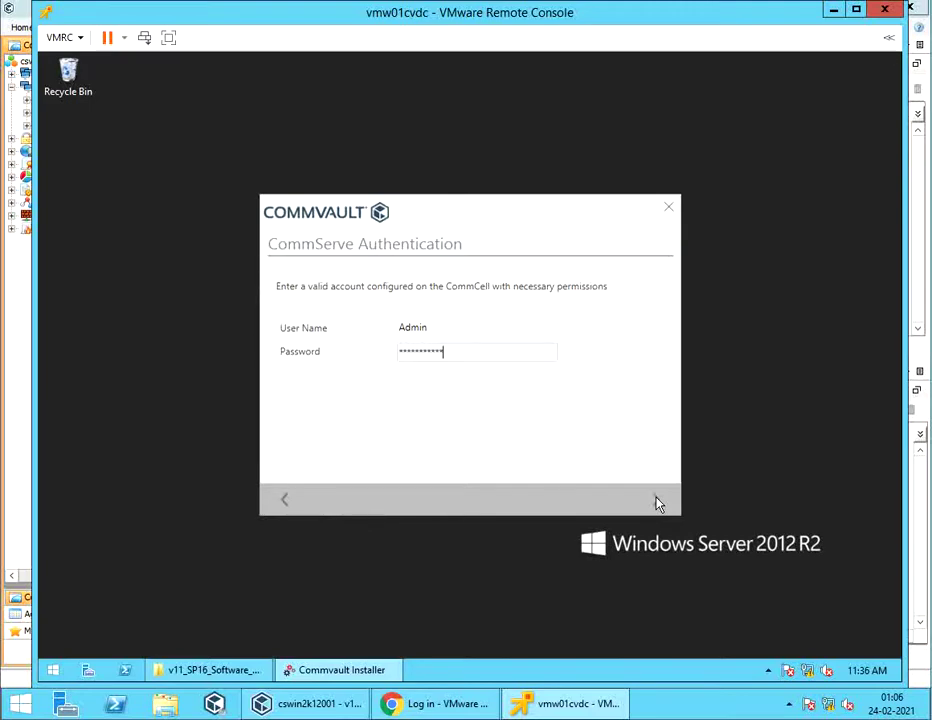
pyautogui.click(656, 502)
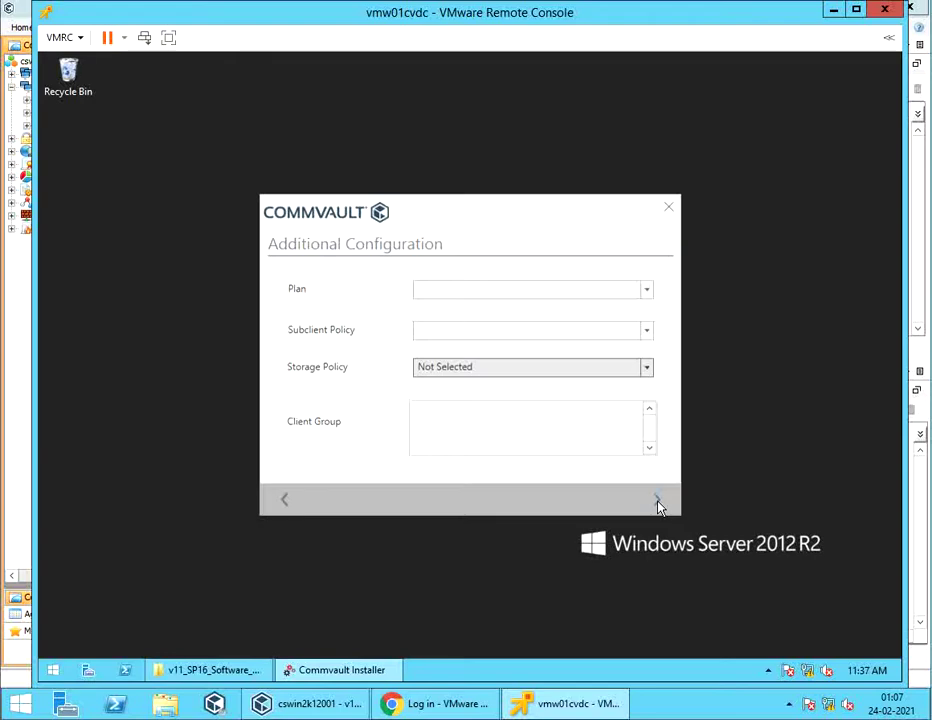
pyautogui.click(658, 500)
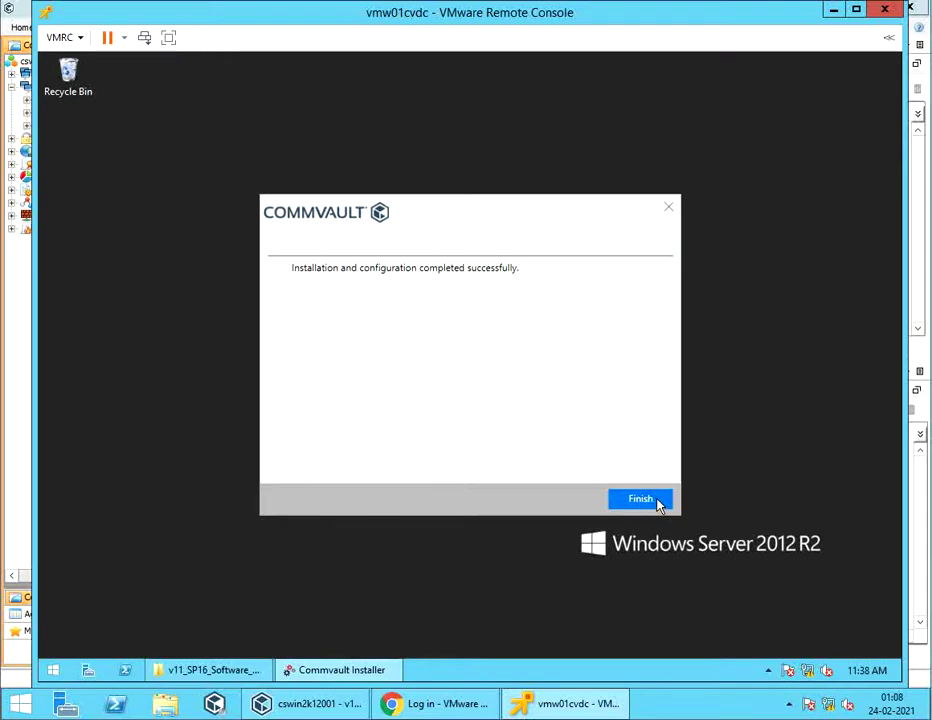
# - Finish the installer and close the software folder window
pyautogui.click(640, 498)
pyautogui.rightClick(240, 670)
pyautogui.click(231, 630)
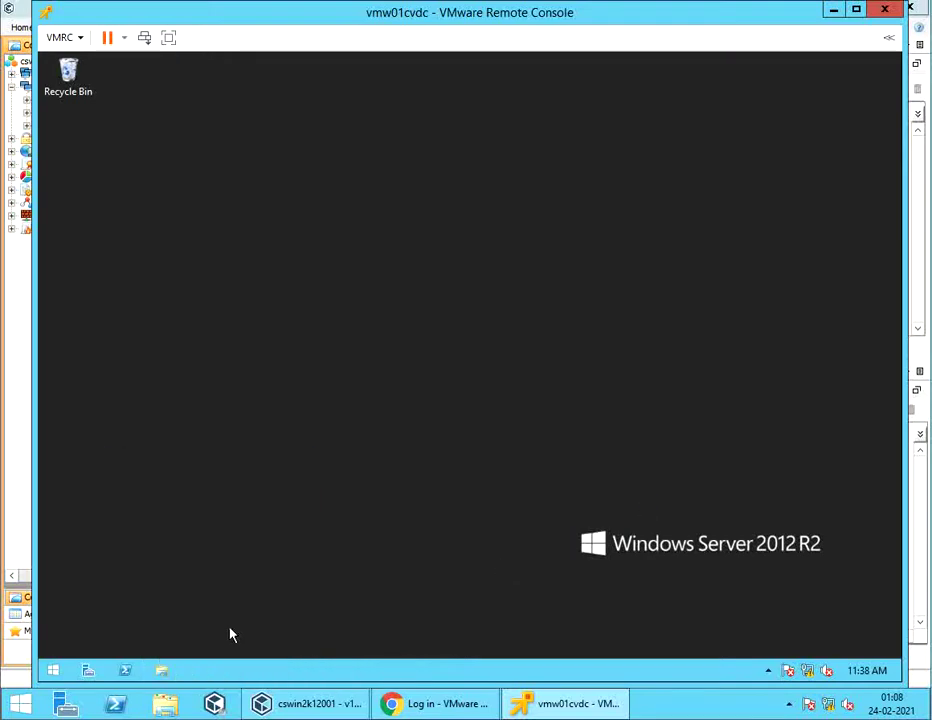
# - Launch Commvault Process Manager from the Apps list and pin it to the taskbar
pyautogui.click(55, 672)
pyautogui.click(146, 632)
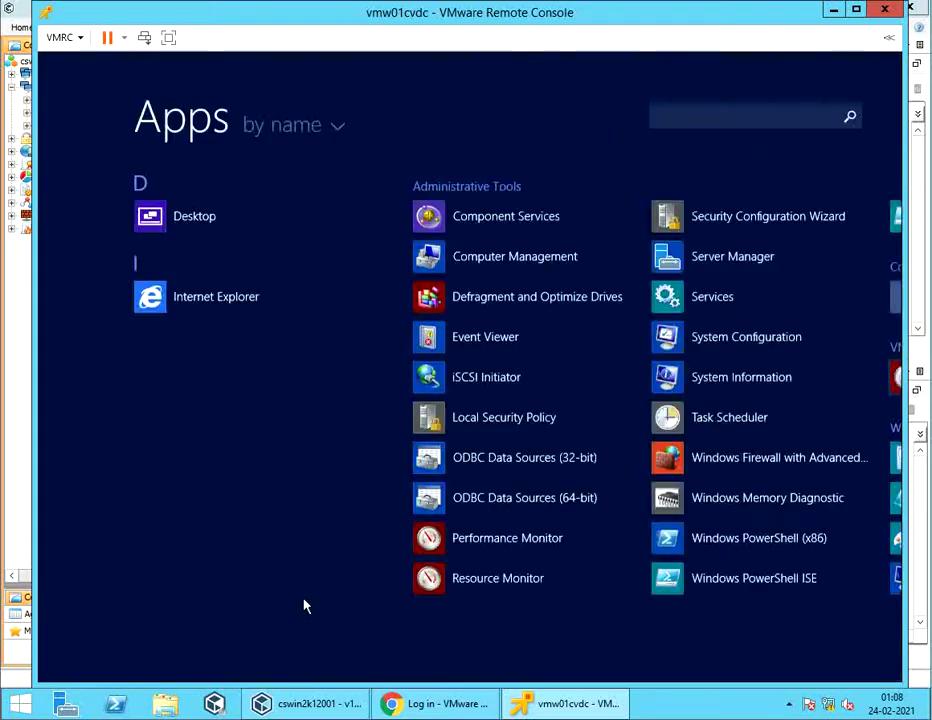
pyautogui.scroll(-5, 428, 298)
pyautogui.click(428, 298)
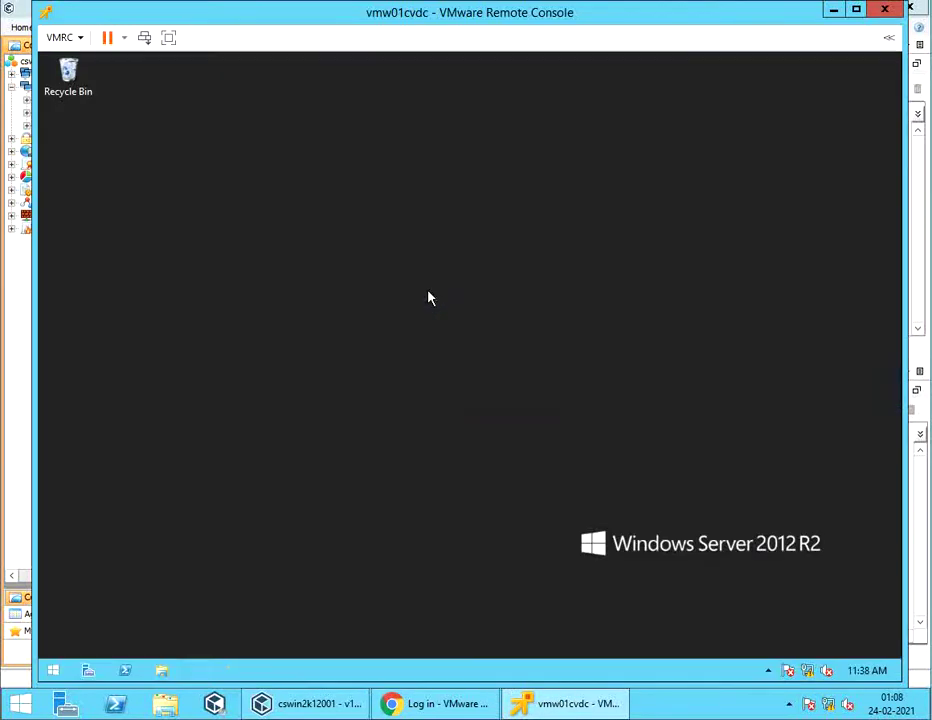
pyautogui.rightClick(240, 670)
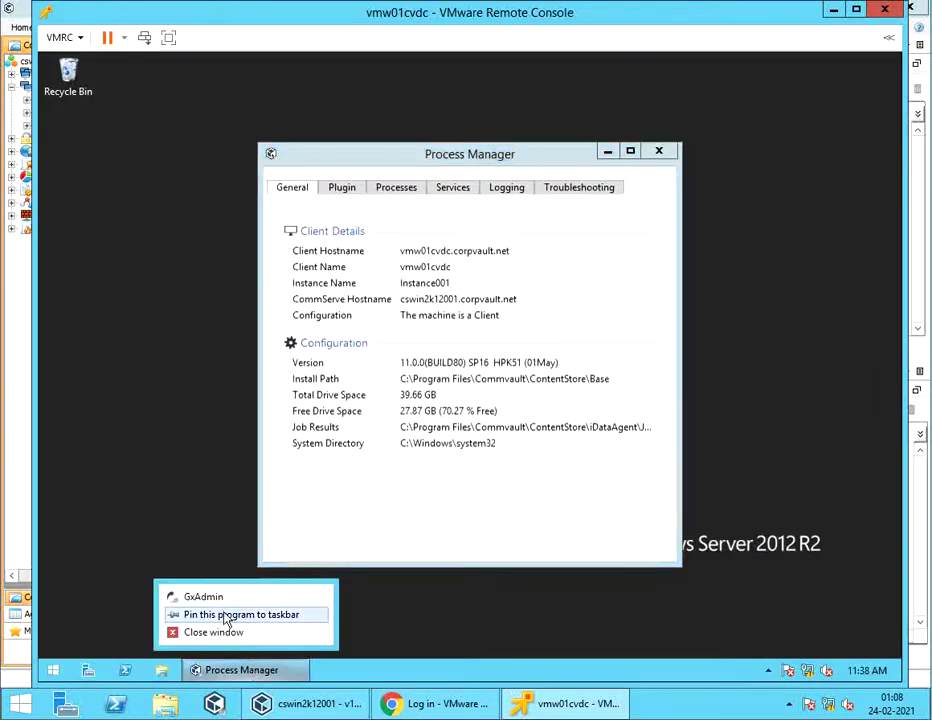
pyautogui.click(227, 616)
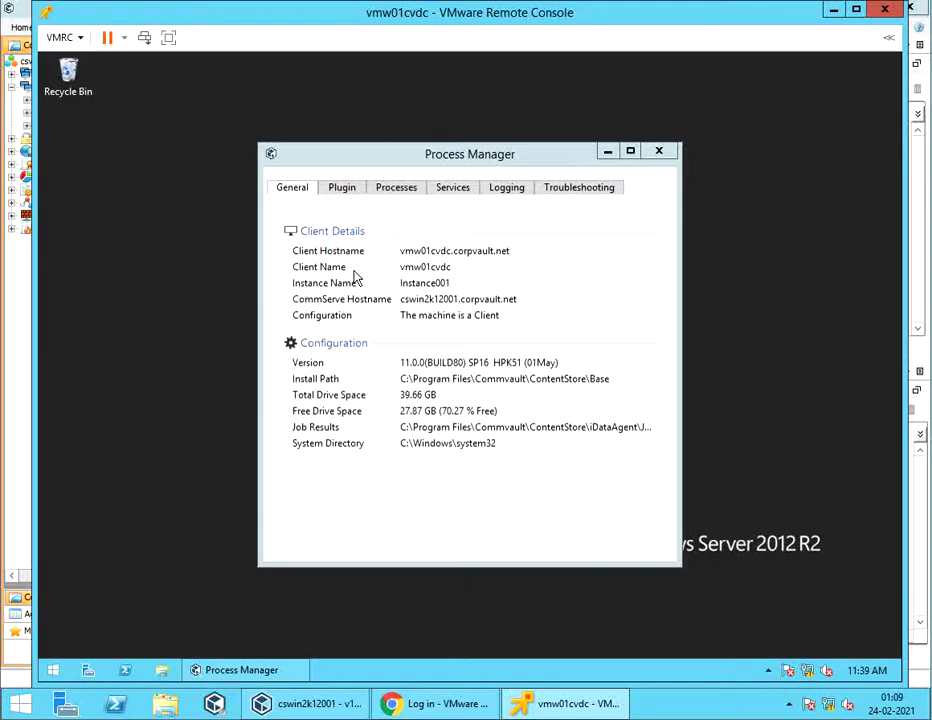
# - Review the Commvault services and running processes, then close Process Manager
pyautogui.click(439, 191)
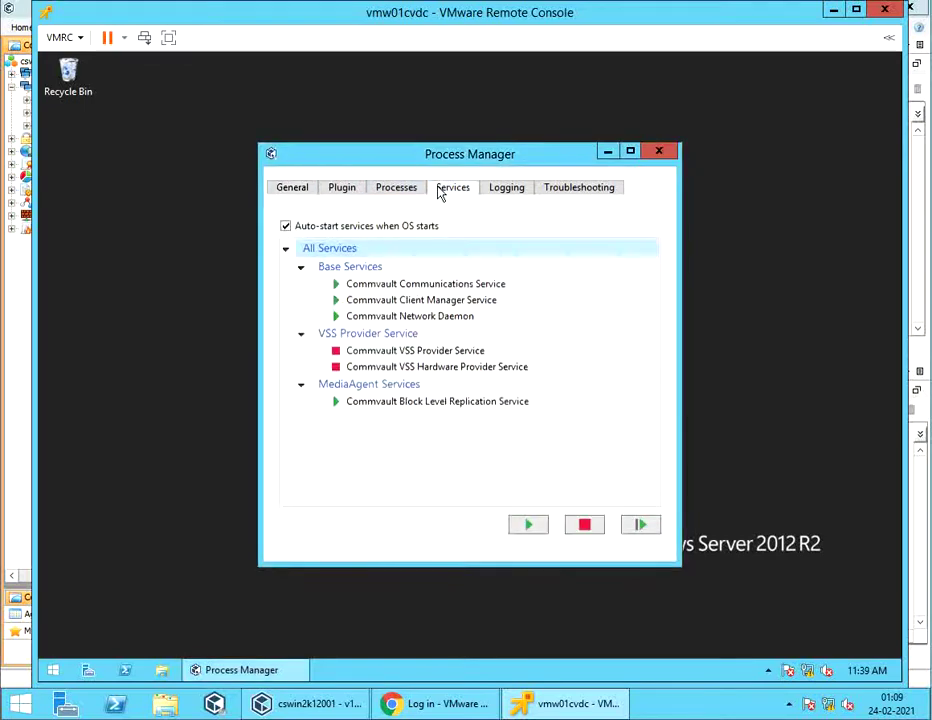
pyautogui.click(386, 192)
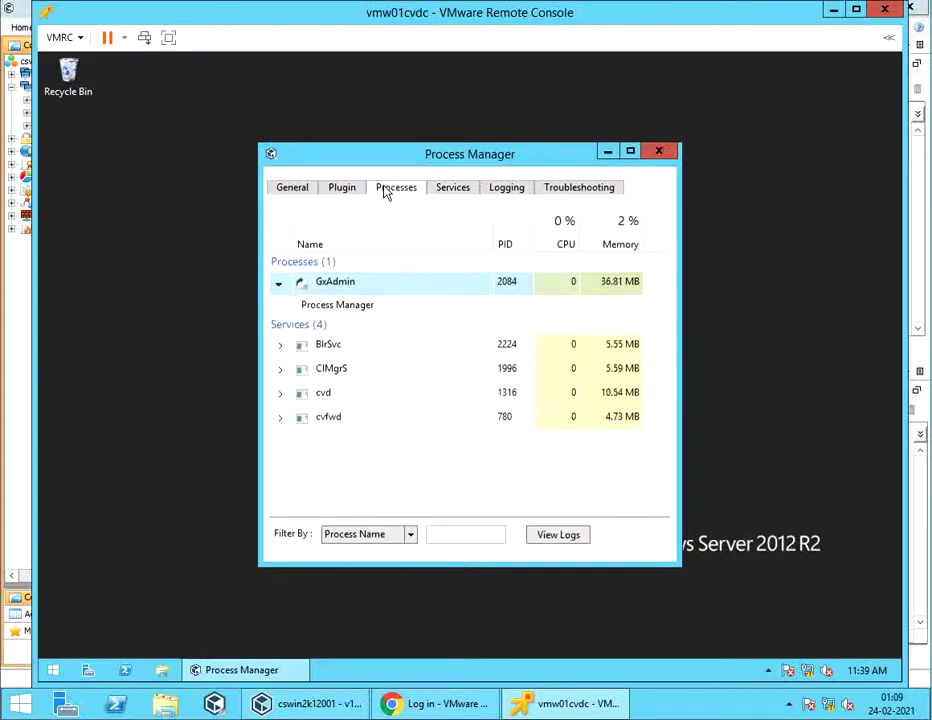
pyautogui.click(658, 151)
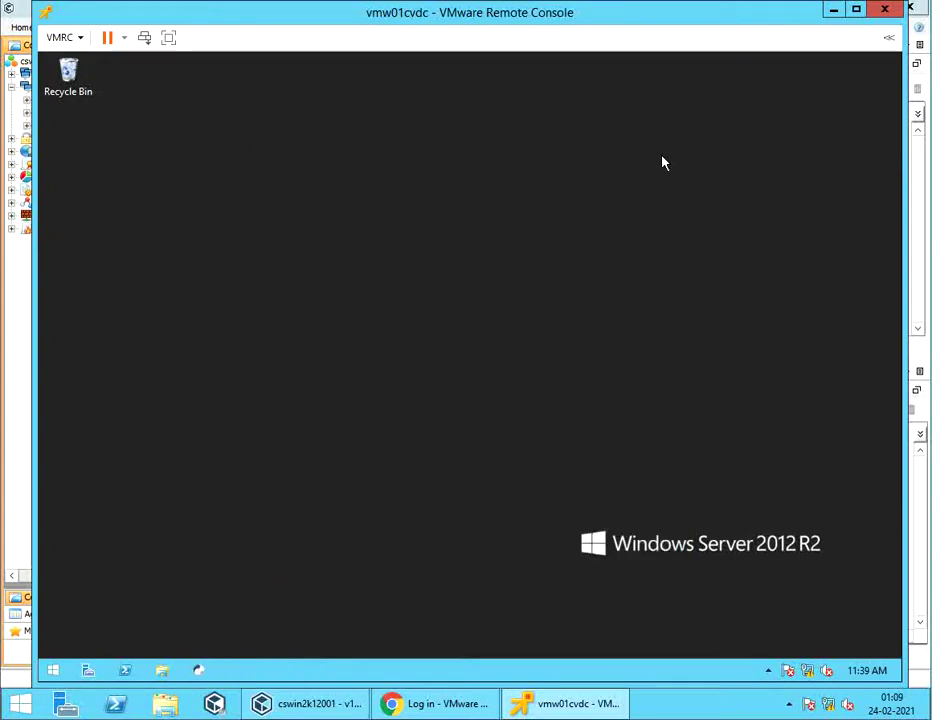
# - Minimize the remote console, refresh Client Computers with F5, and select the vmw01cvdc client
pyautogui.click(833, 10)
pyautogui.click(285, 159)
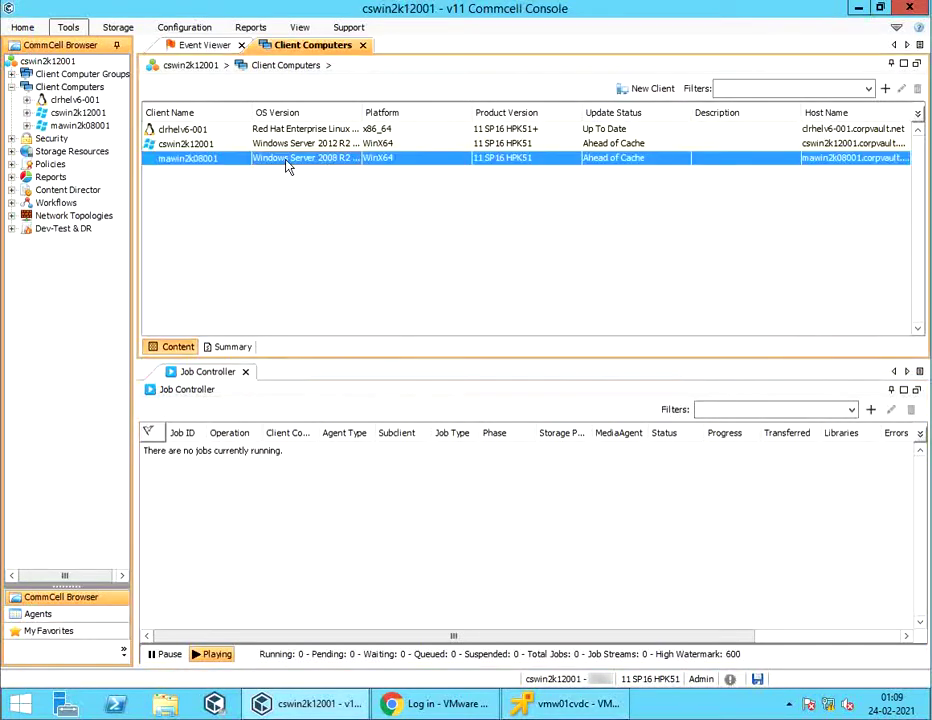
pyautogui.press('F5')
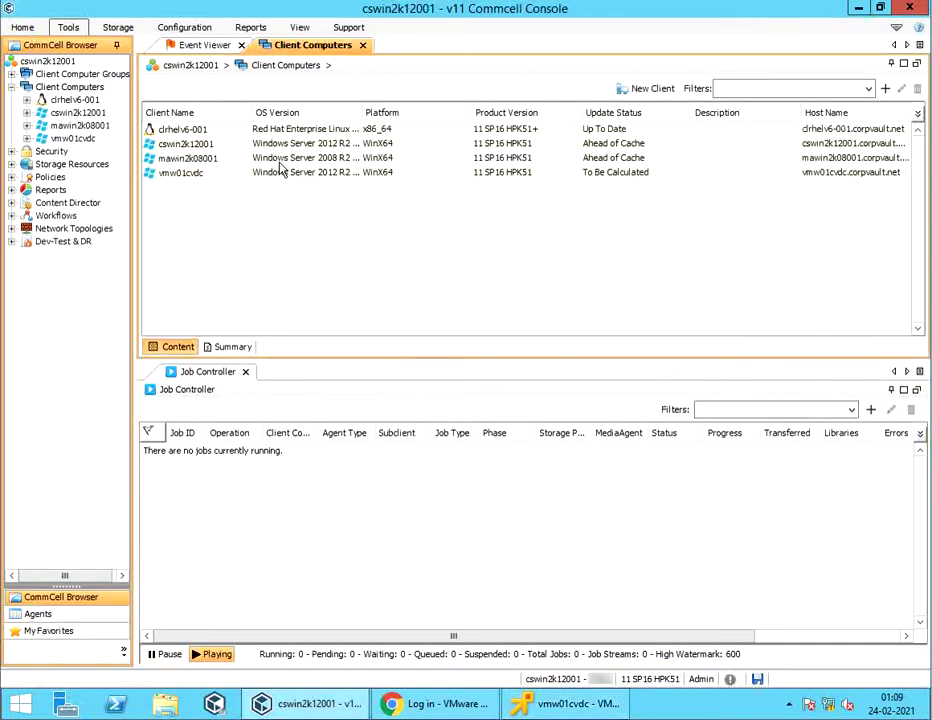
pyautogui.click(204, 176)
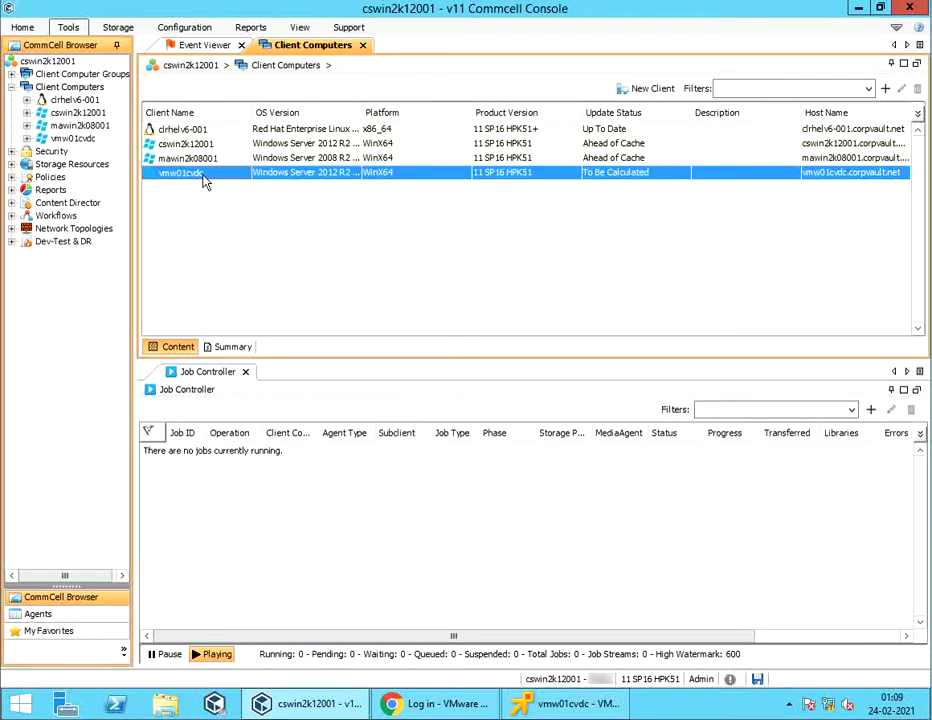